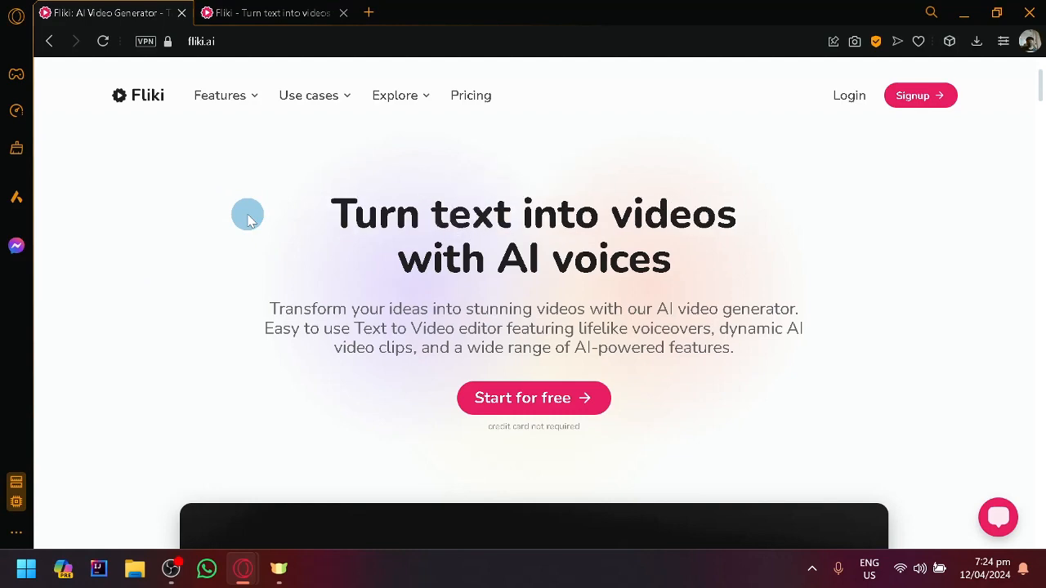
Examine the Fliki homepage from the hero section through the four creation steps to the Magic Create features
scroll(229, 254, "down", 4)
scroll(221, 261, "up", 4)
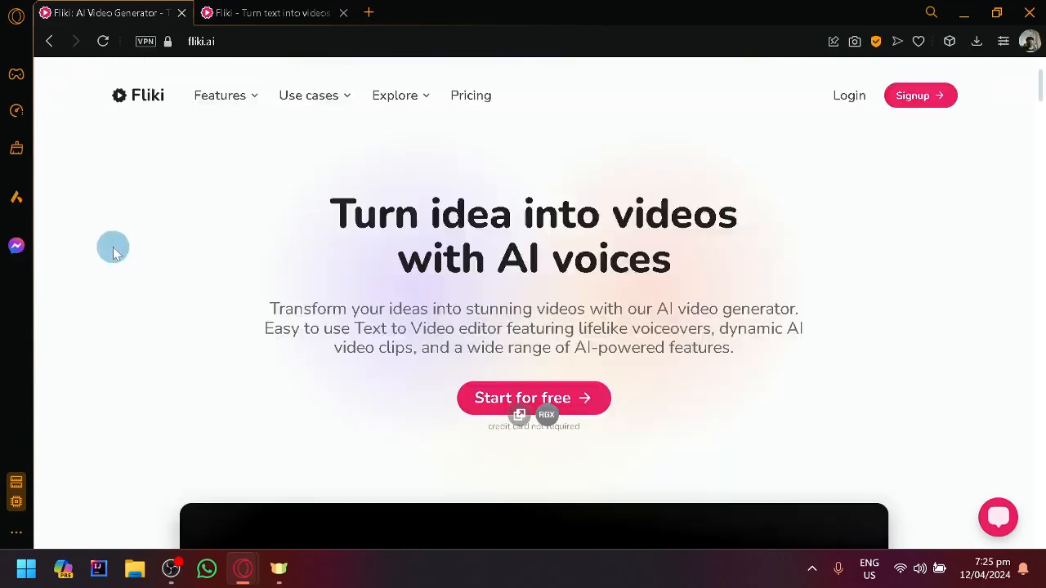
scroll(113, 252, "down", 5)
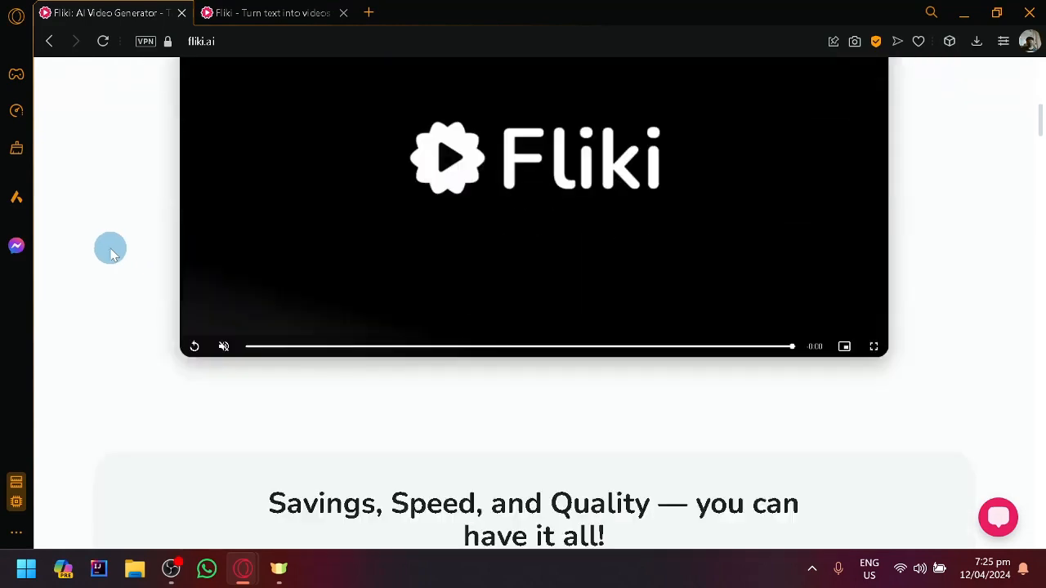
scroll(111, 249, "up", 5)
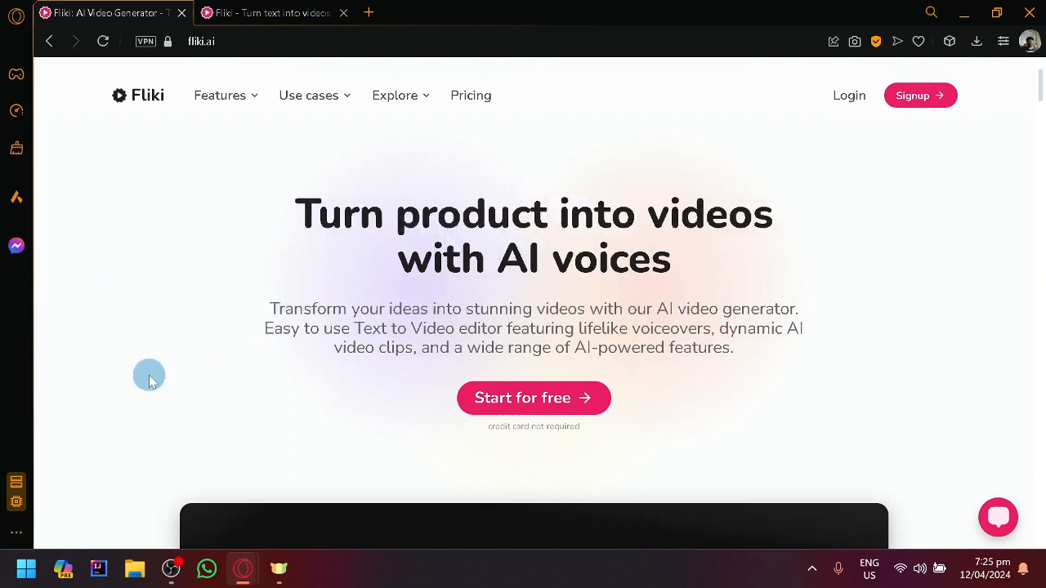
scroll(149, 366, "down", 1)
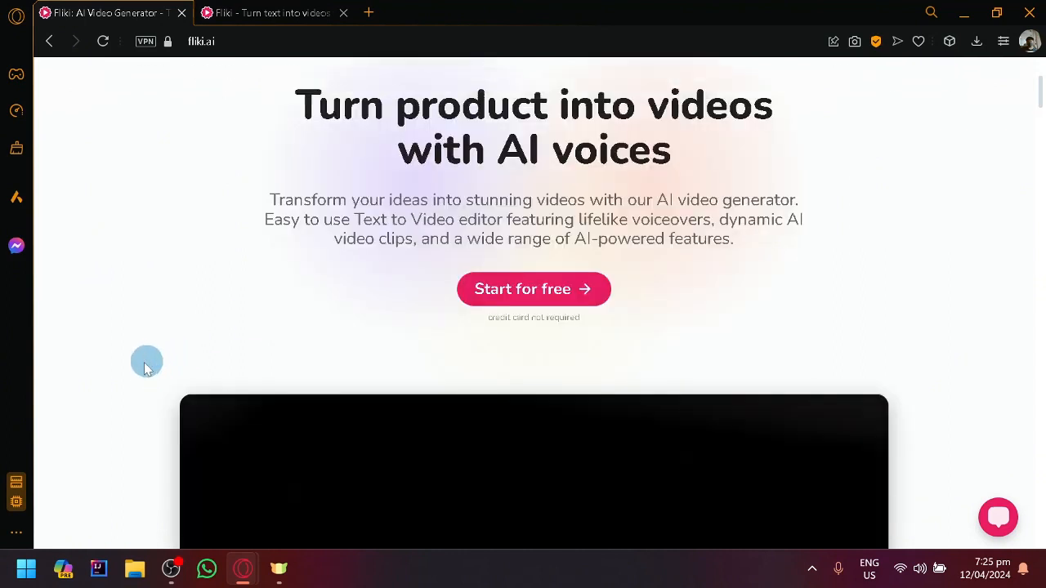
scroll(88, 270, "down", 4)
scroll(88, 270, "down", 3)
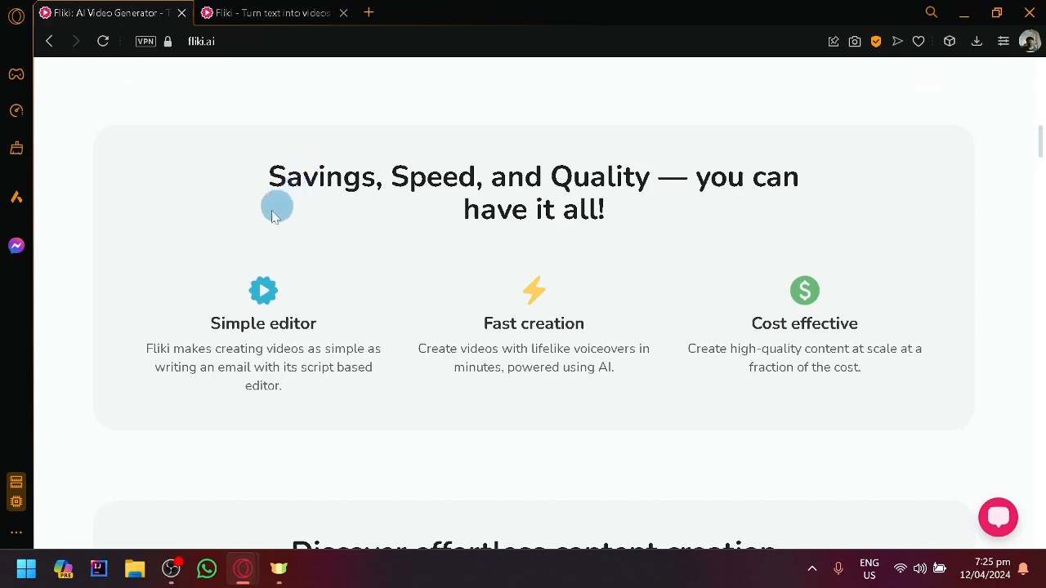
scroll(269, 143, "down", 4)
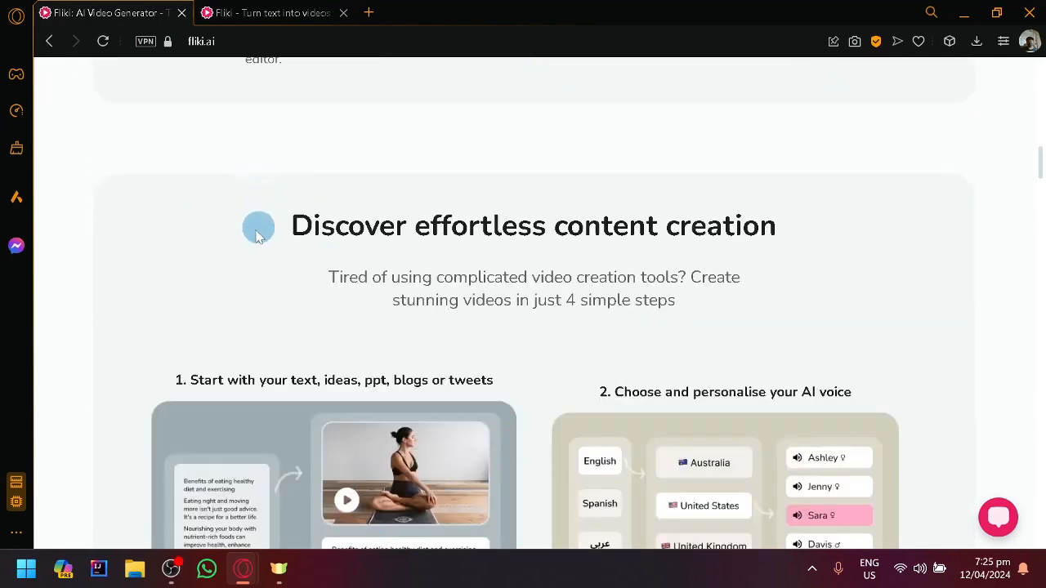
scroll(252, 233, "down", 1)
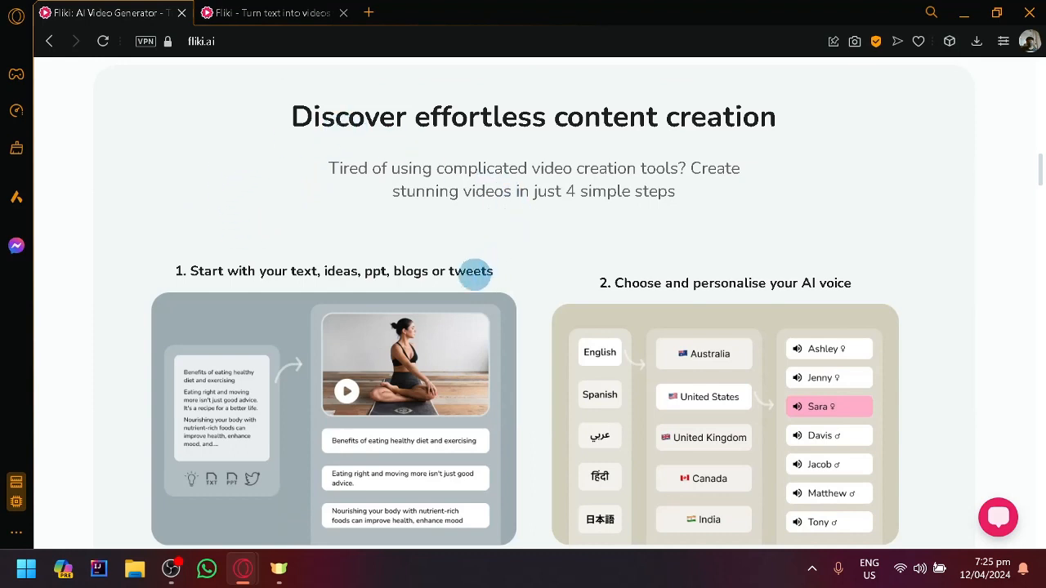
scroll(474, 274, "down", 1)
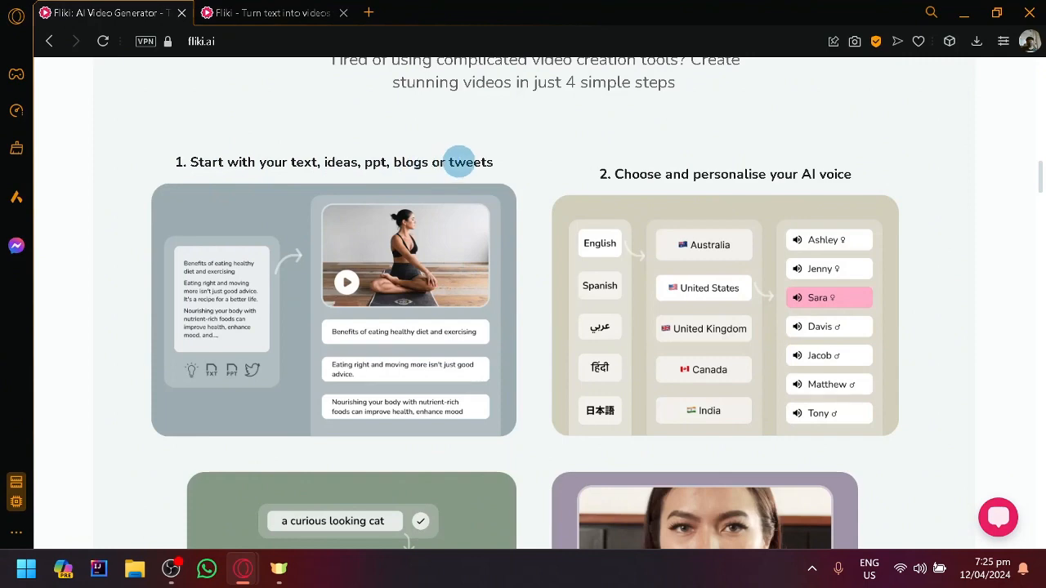
scroll(524, 187, "down", 2)
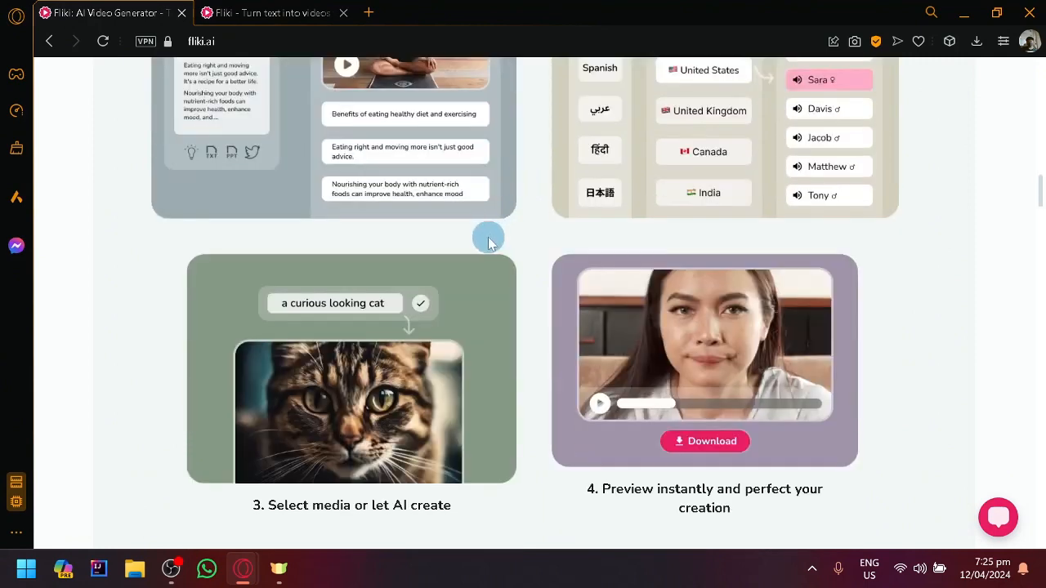
scroll(494, 229, "up", 2)
scroll(504, 229, "down", 2)
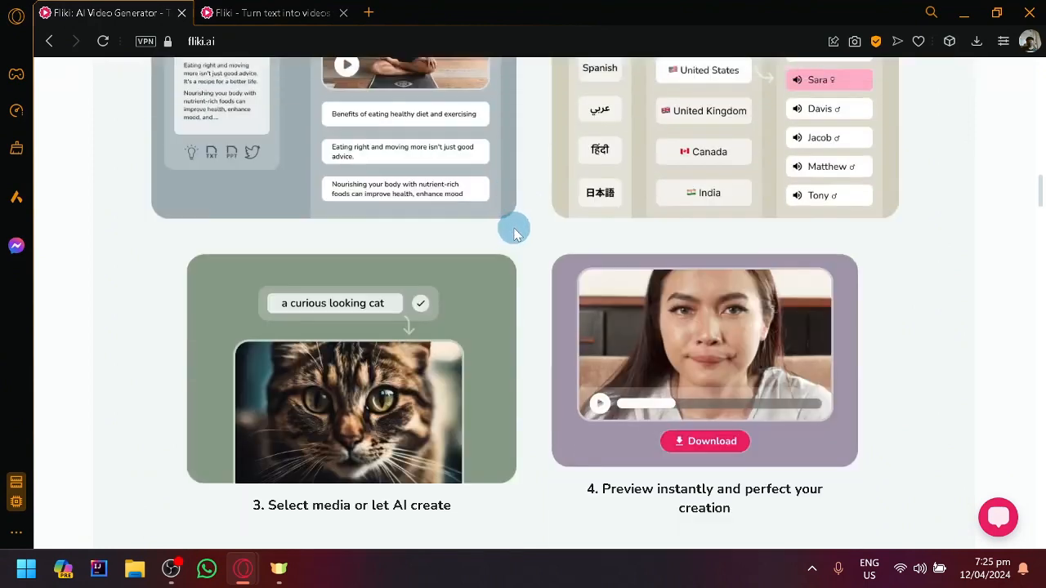
scroll(508, 237, "down", 2)
scroll(508, 240, "down", 2)
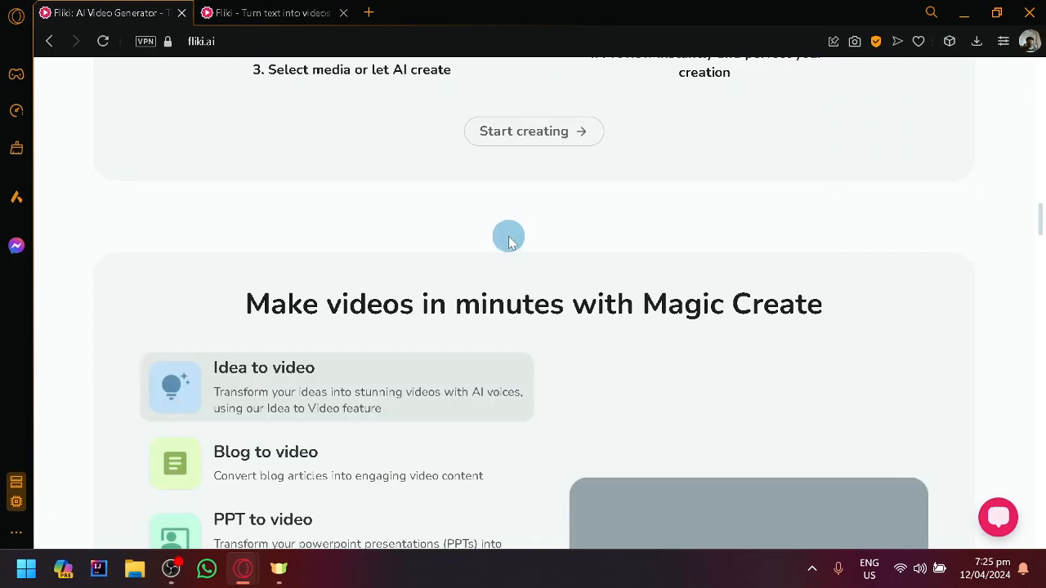
scroll(508, 240, "down", 2)
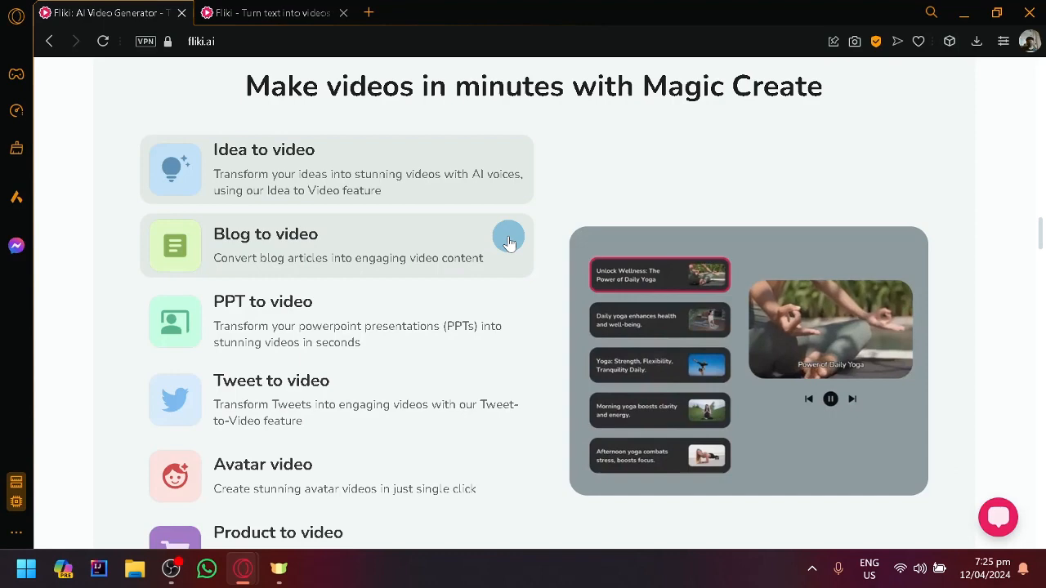
Switch from the Fliki homepage to the already open Fliki files page and close the homepage tab
scroll(511, 243, "up", 10)
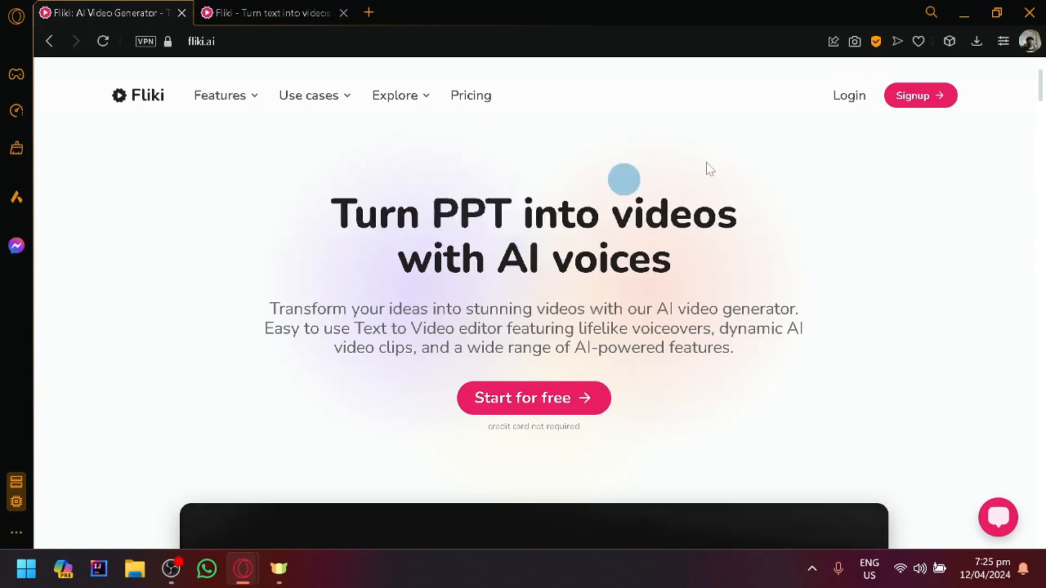
scroll(904, 91, "up", 3)
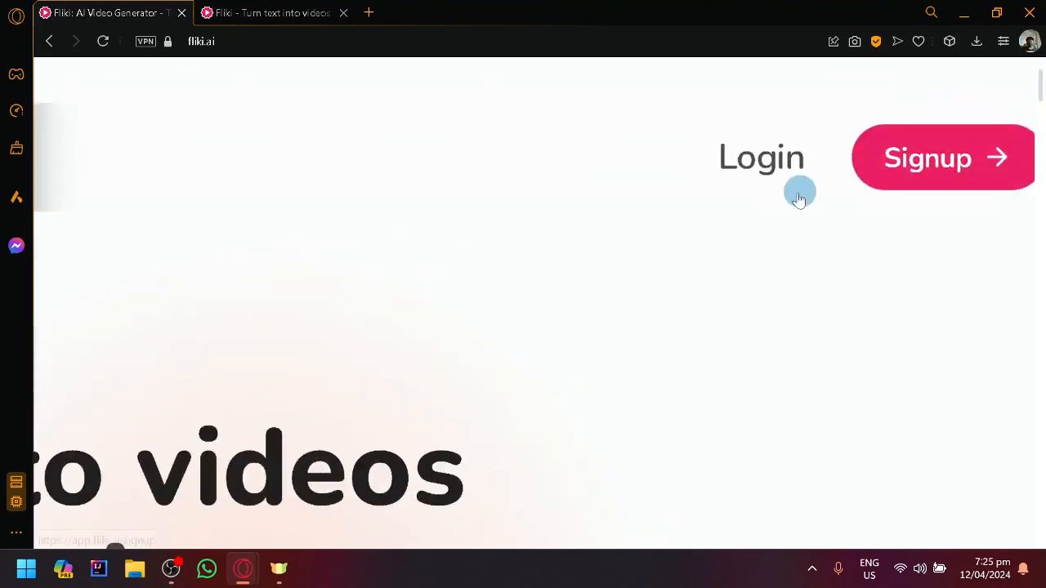
scroll(776, 210, "down", 3)
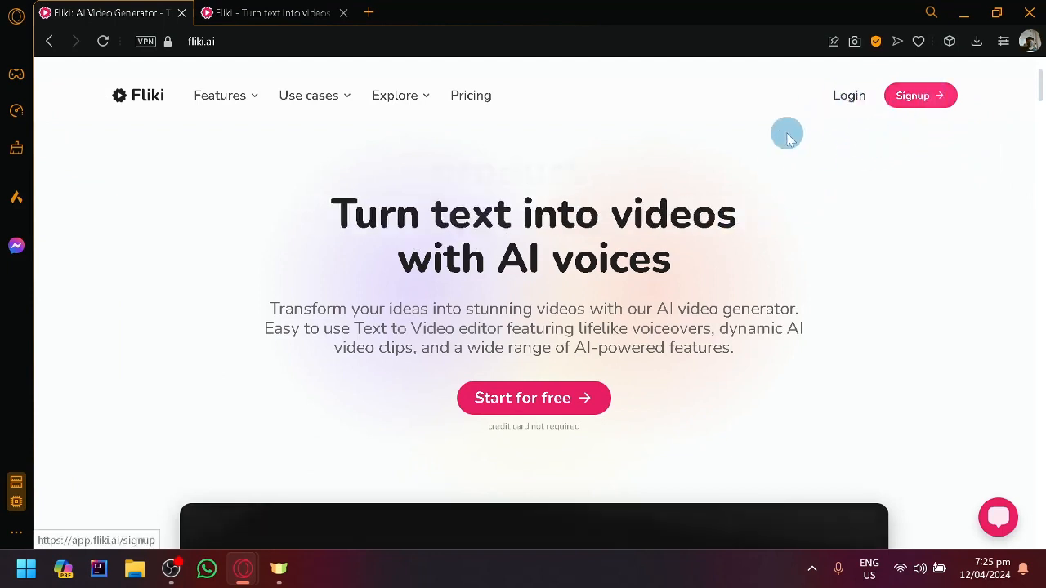
left_click(319, 12)
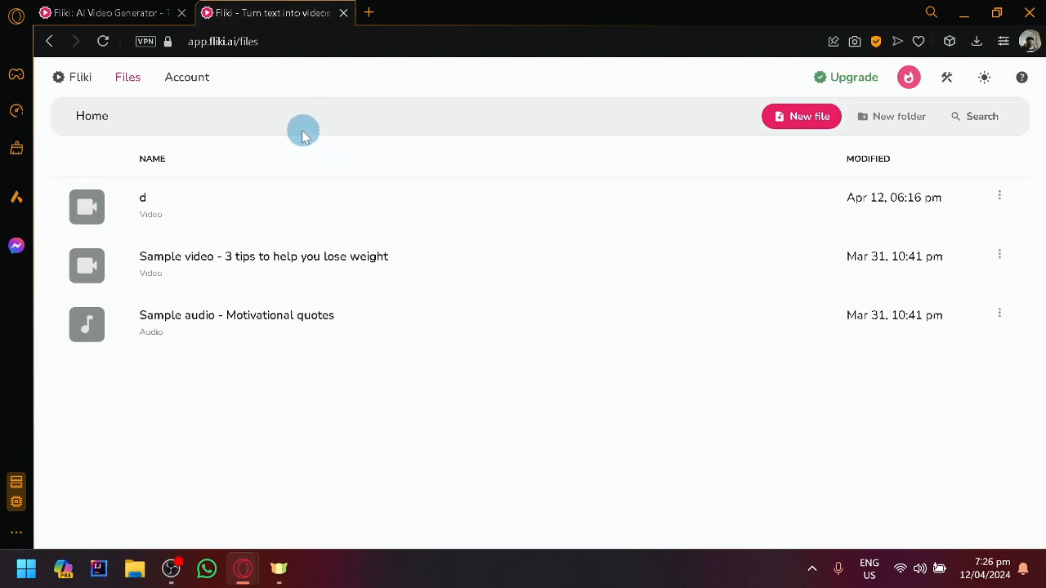
left_click(184, 13)
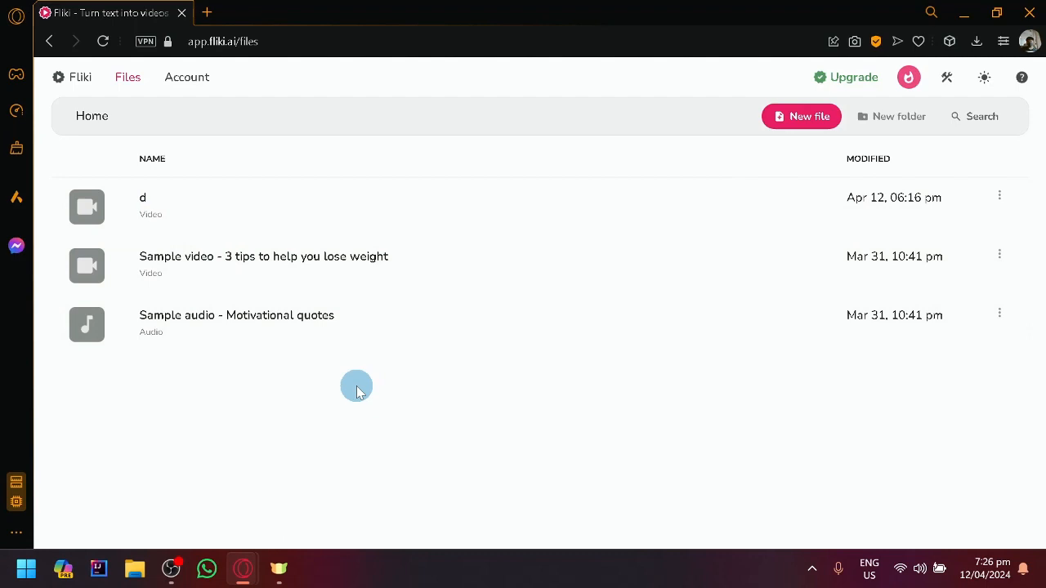
Create a new video file named "testign" in English (United States) with Portrait (9:16) aspect ratio, starting with an empty file
left_click(816, 124)
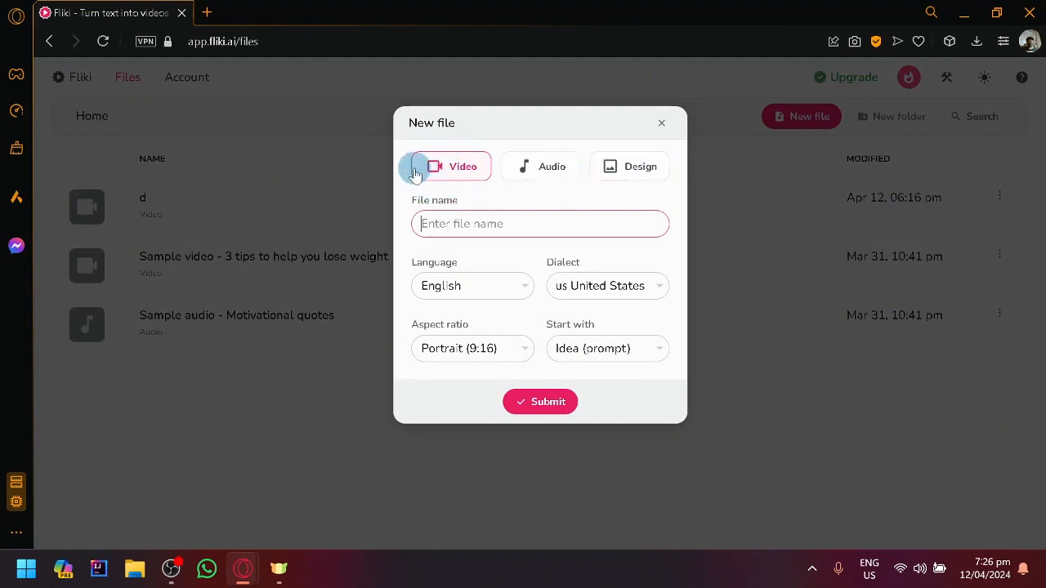
left_click(516, 171)
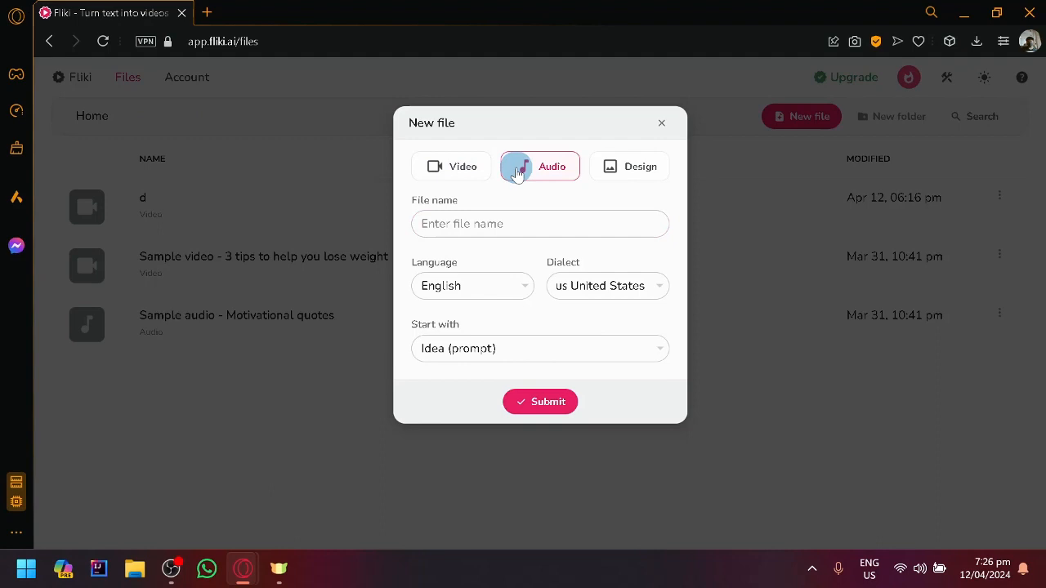
left_click(628, 168)
left_click(455, 168)
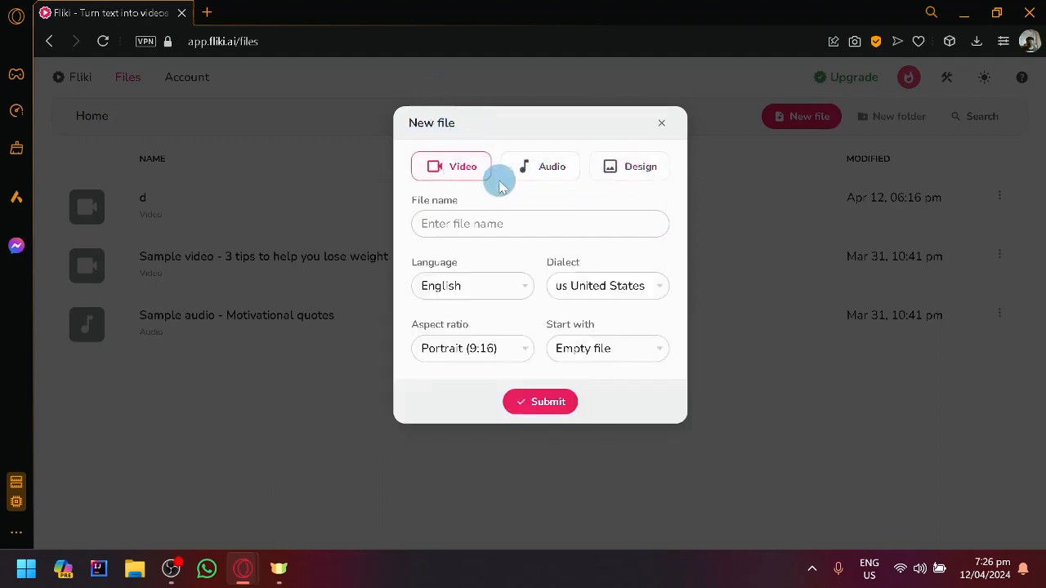
left_click(516, 224)
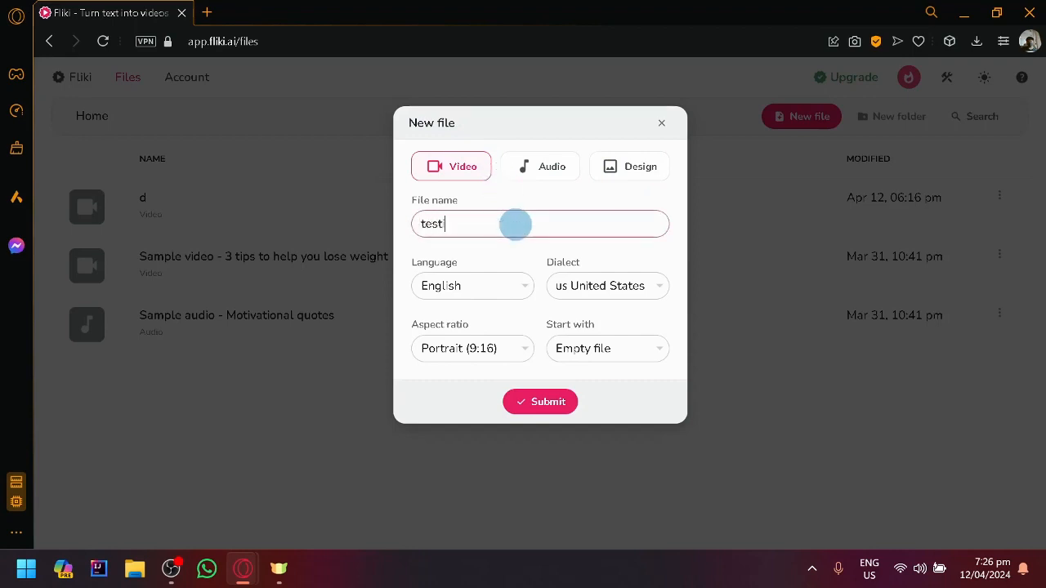
left_click(545, 403)
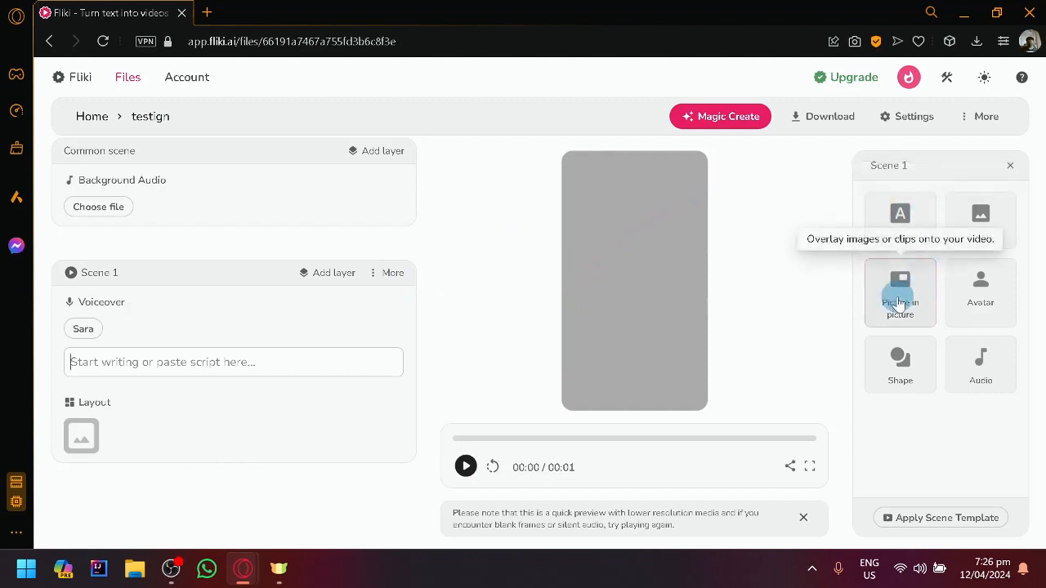
Look over the common scene and Scene 1 layers and play the video preview
scroll(164, 192, "up", 1)
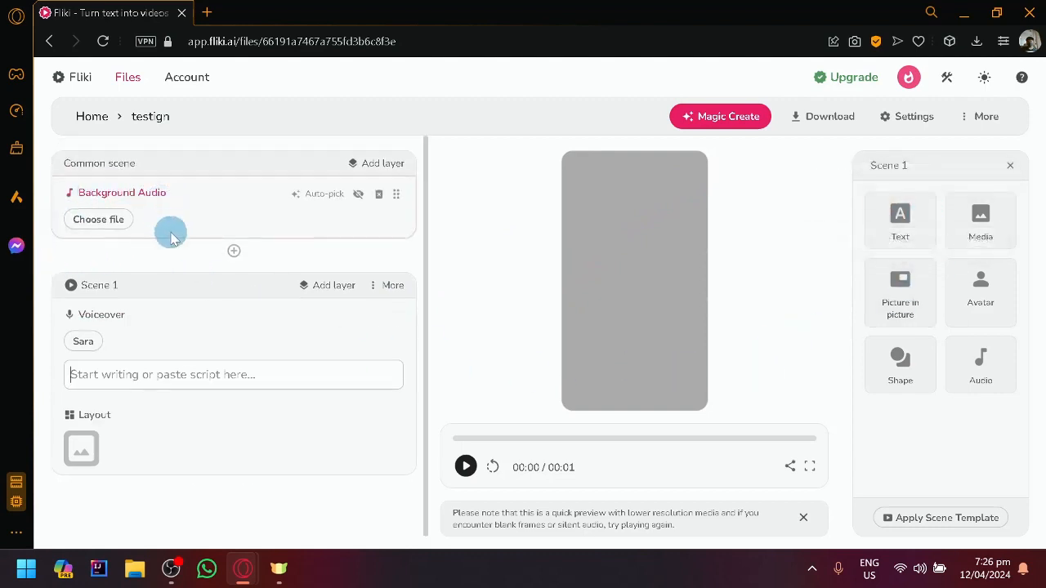
scroll(191, 285, "down", 1)
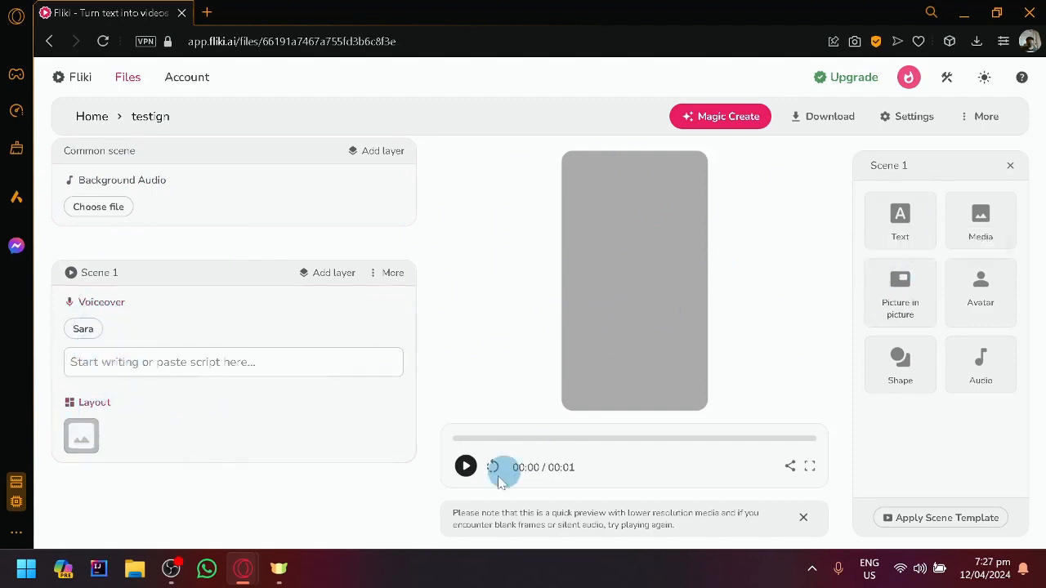
left_click(466, 467)
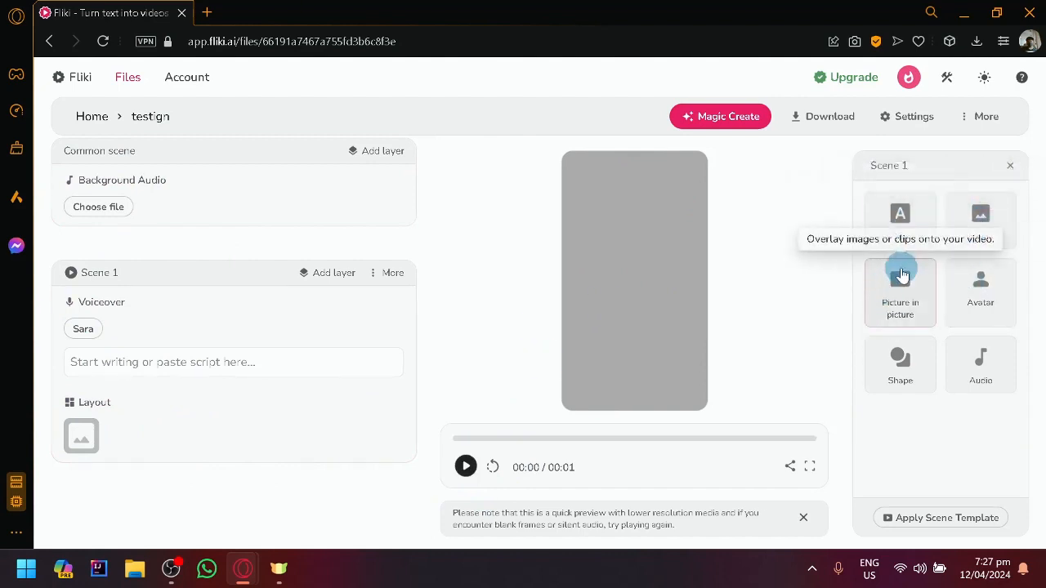
Add a media layer to Scene 1 and move it on the canvas to about top 4, left 18
left_click(964, 224)
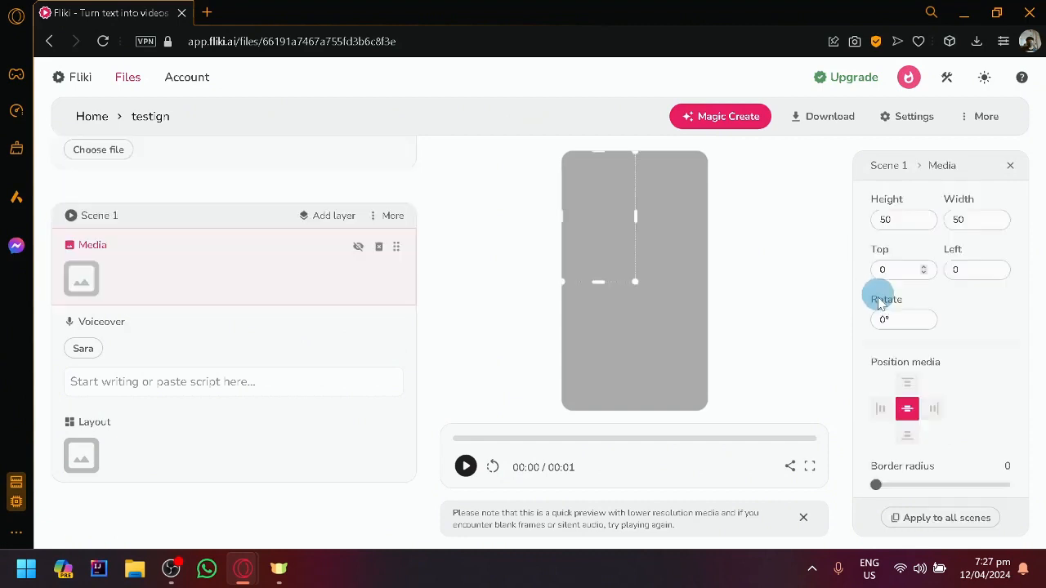
scroll(923, 310, "down", 2)
scroll(928, 336, "up", 2)
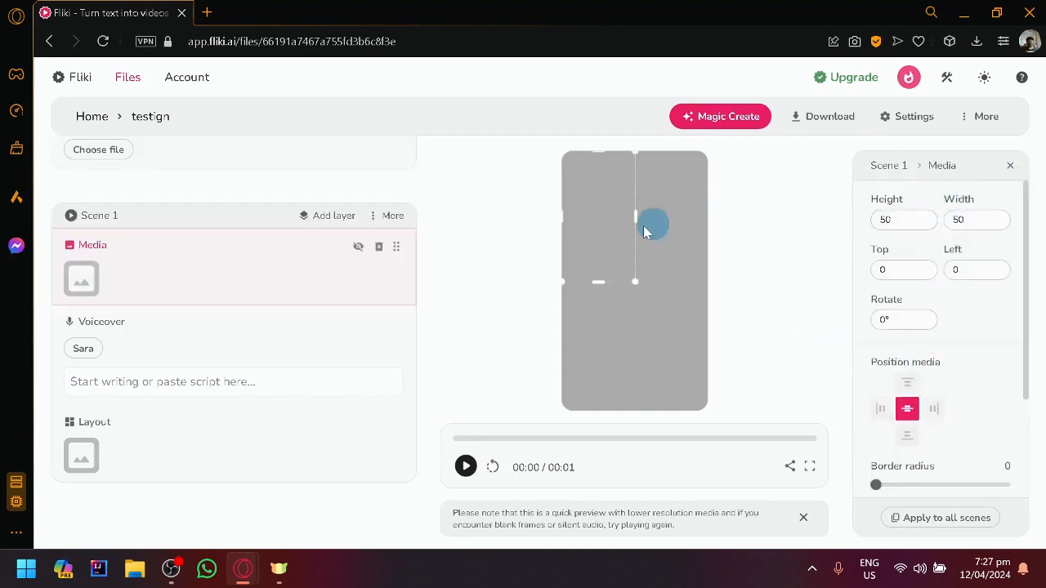
left_click_drag(598, 227, 626, 236)
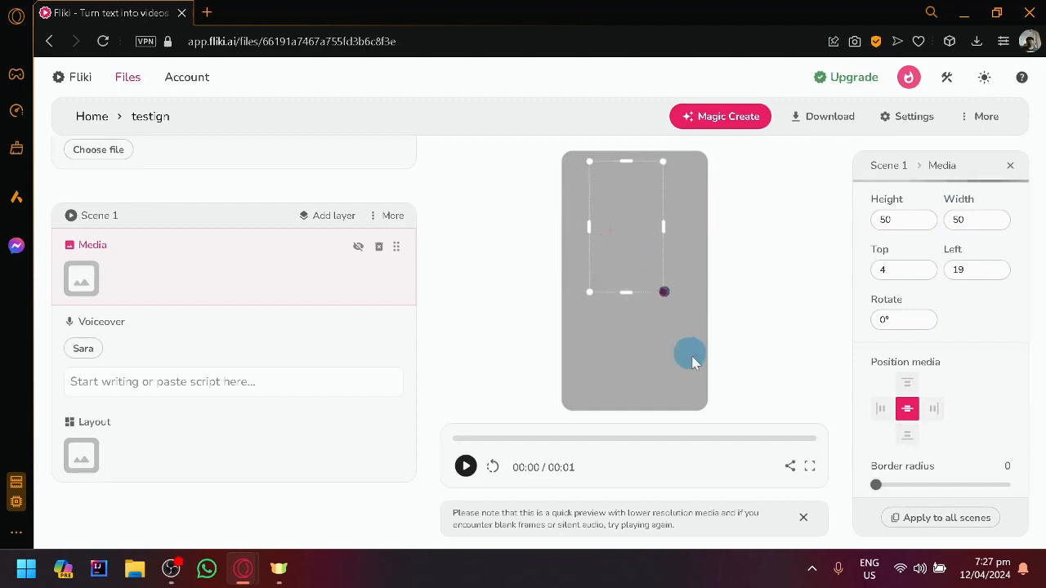
left_click_drag(659, 287, 657, 286)
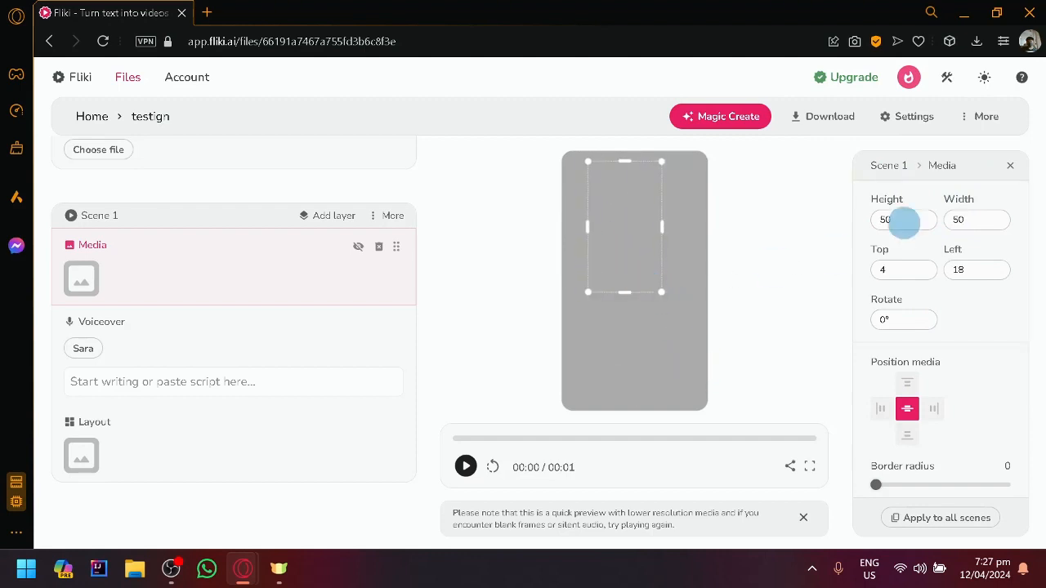
left_click(1008, 169)
left_click(629, 221)
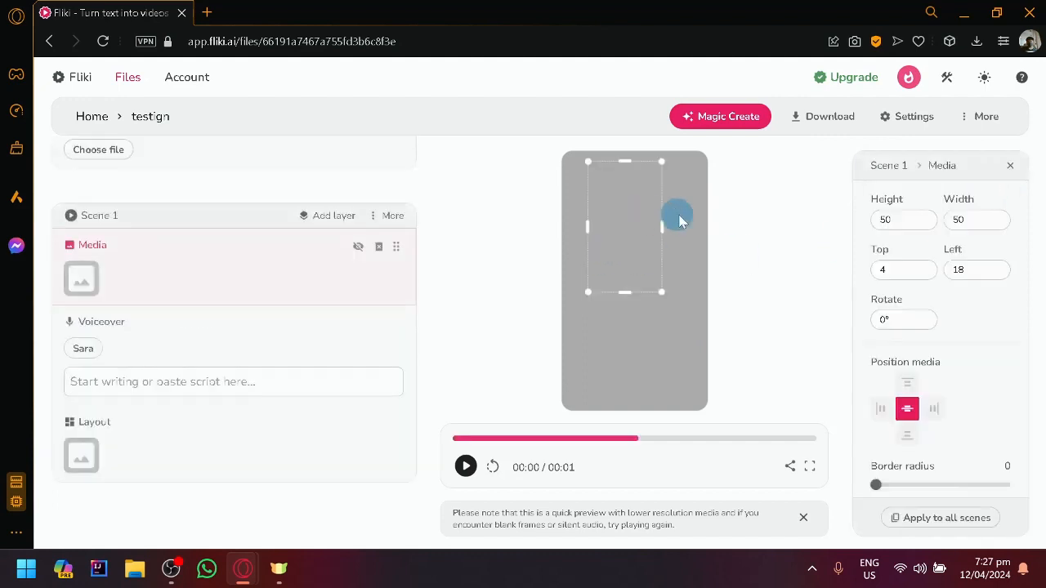
Enter the Magic Create idea "create a stunning demonstration of how converse is very durable. show people running and doing all sorts of activities with a converse shoes."
left_click(715, 124)
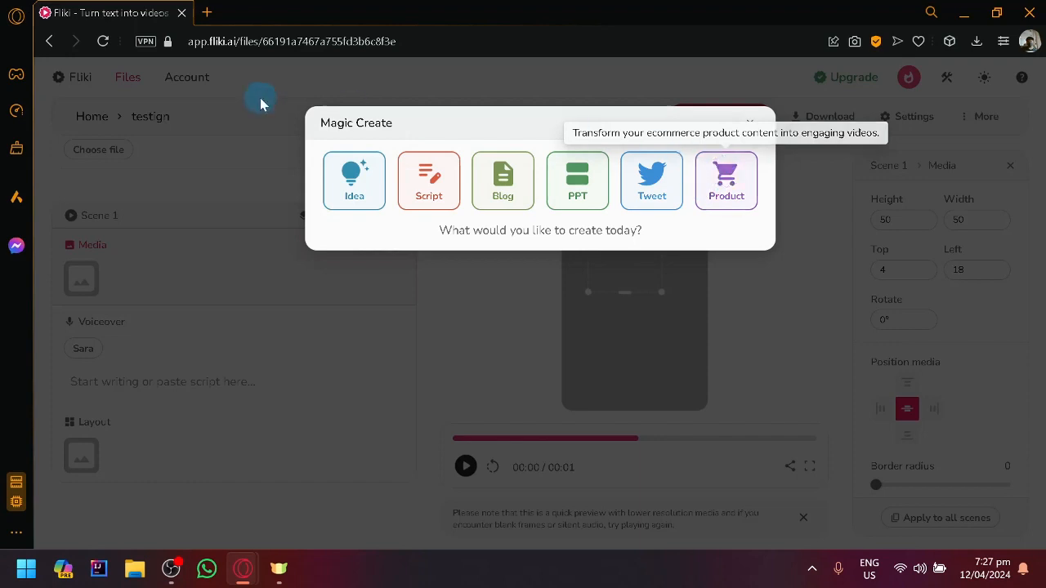
left_click(364, 181)
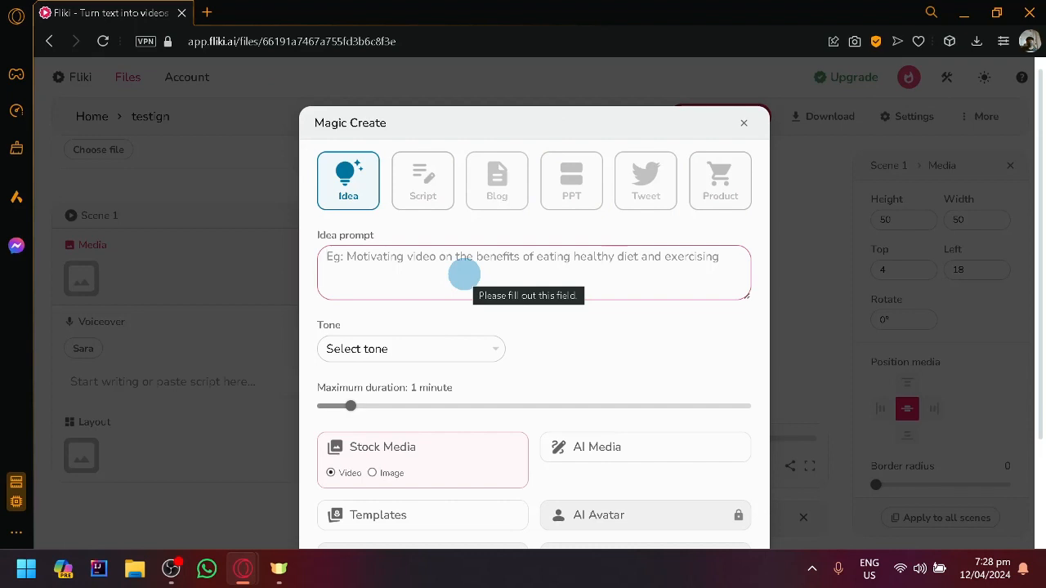
left_click(464, 274)
type("creat")
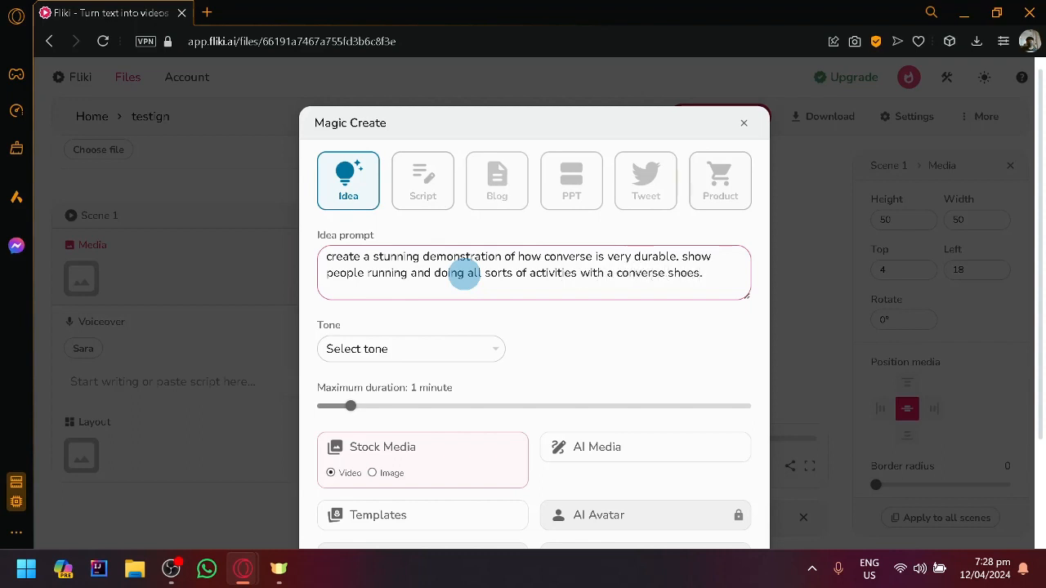
Set the idea's tone to Motivational with a maximum duration of 1 minute
scroll(466, 270, "down", 2)
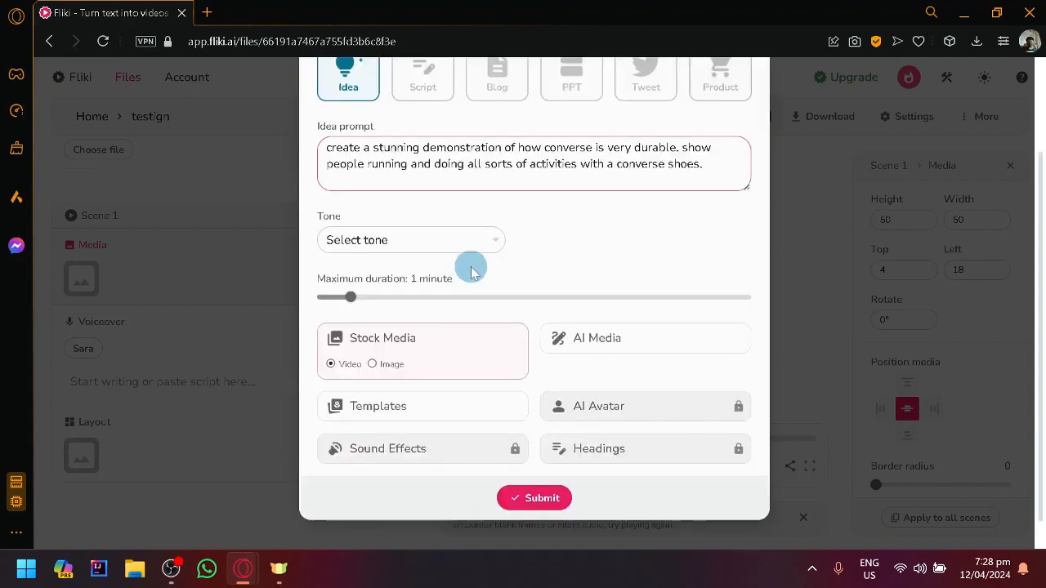
left_click(435, 238)
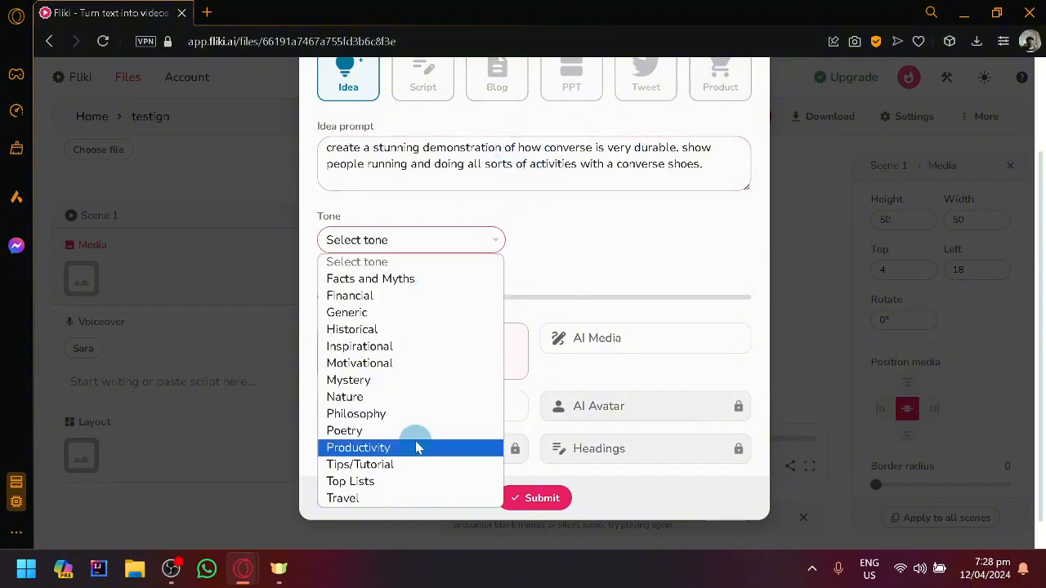
left_click(412, 362)
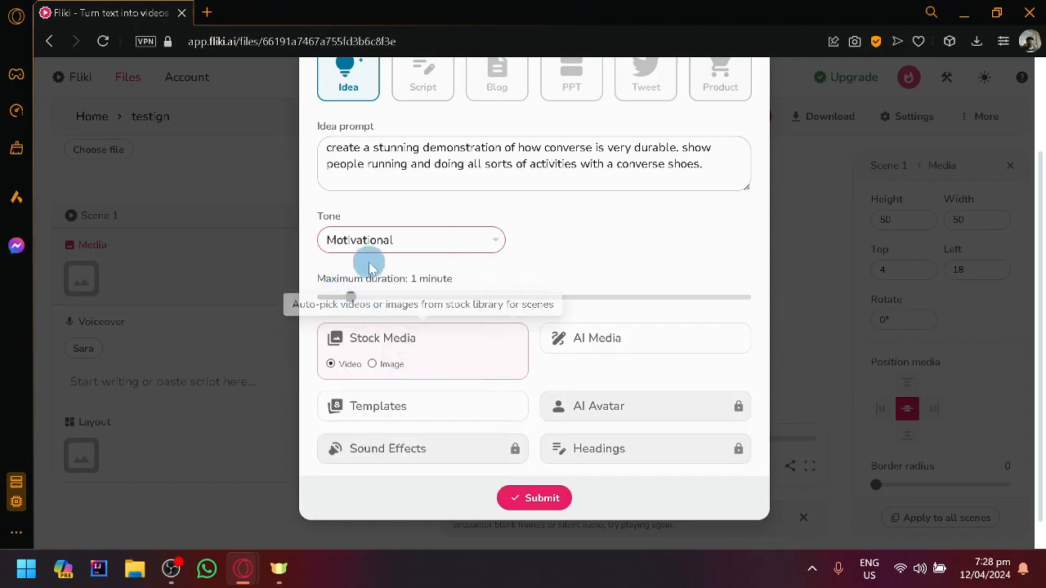
left_click_drag(350, 297, 494, 294)
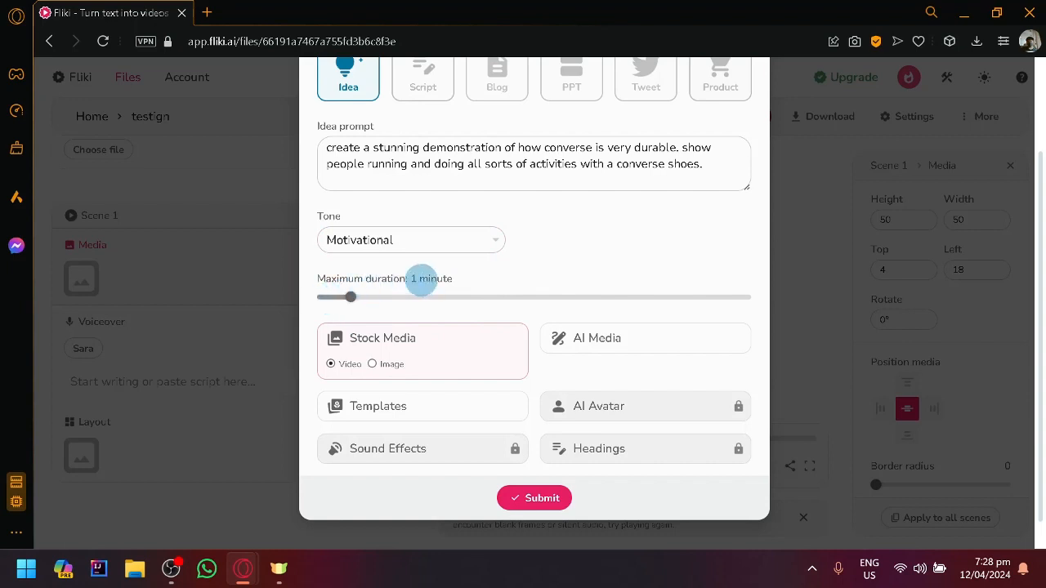
left_click(461, 272)
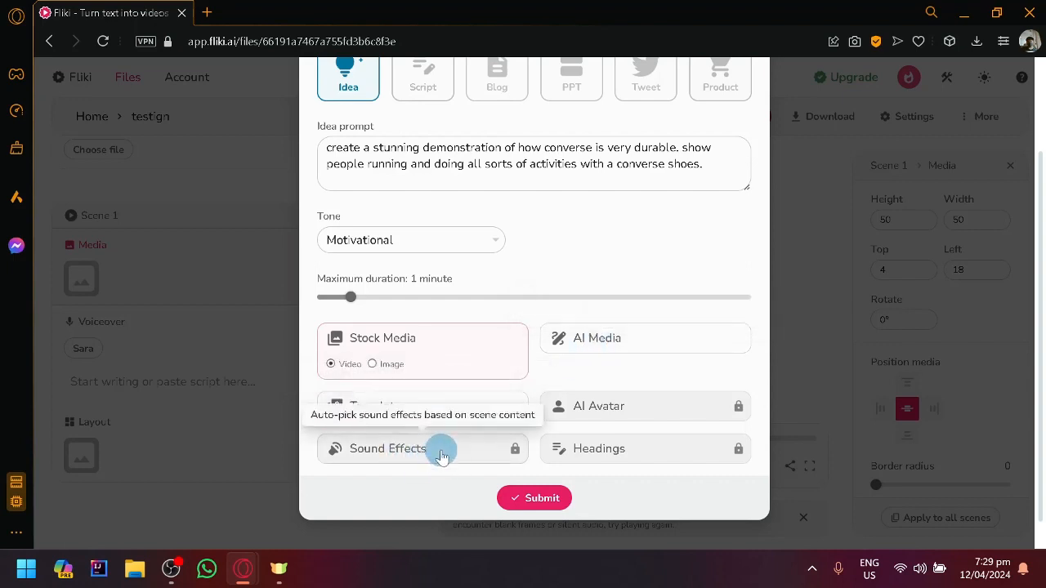
Submit the idea to generate the video with stock video media, and allow the site's notifications
scroll(490, 425, "down", 1)
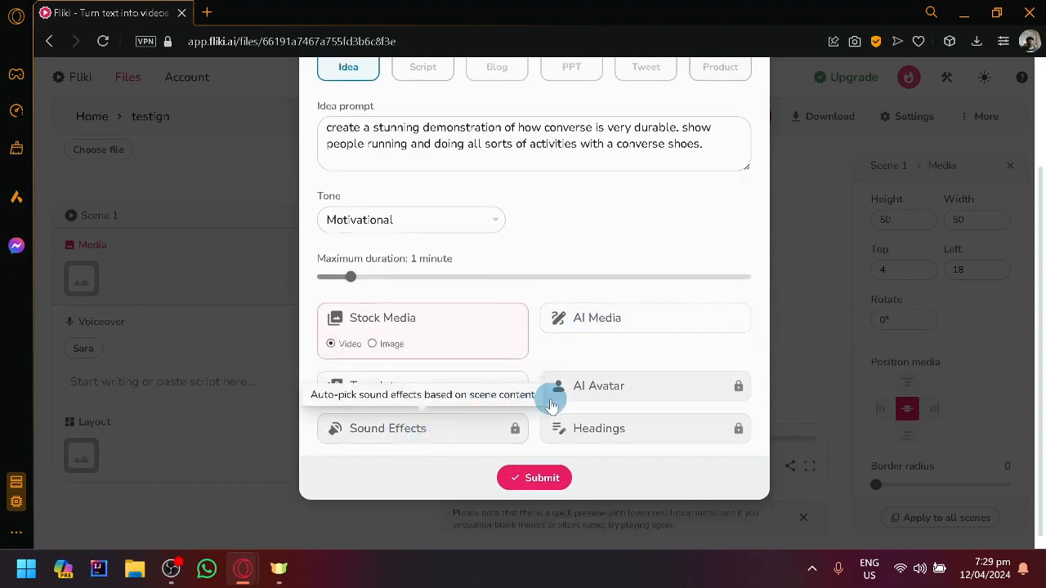
left_click(540, 487)
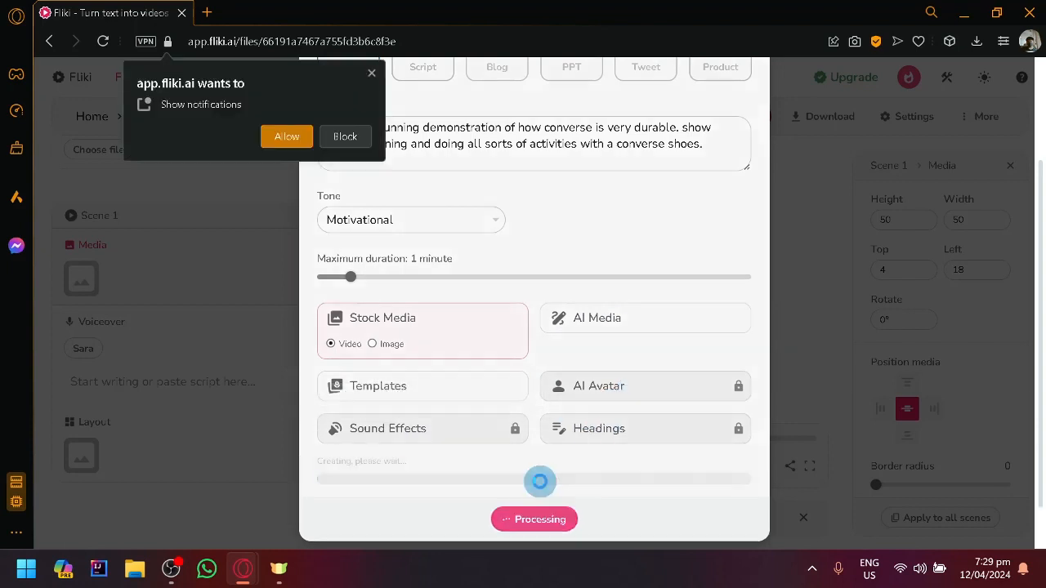
left_click(294, 134)
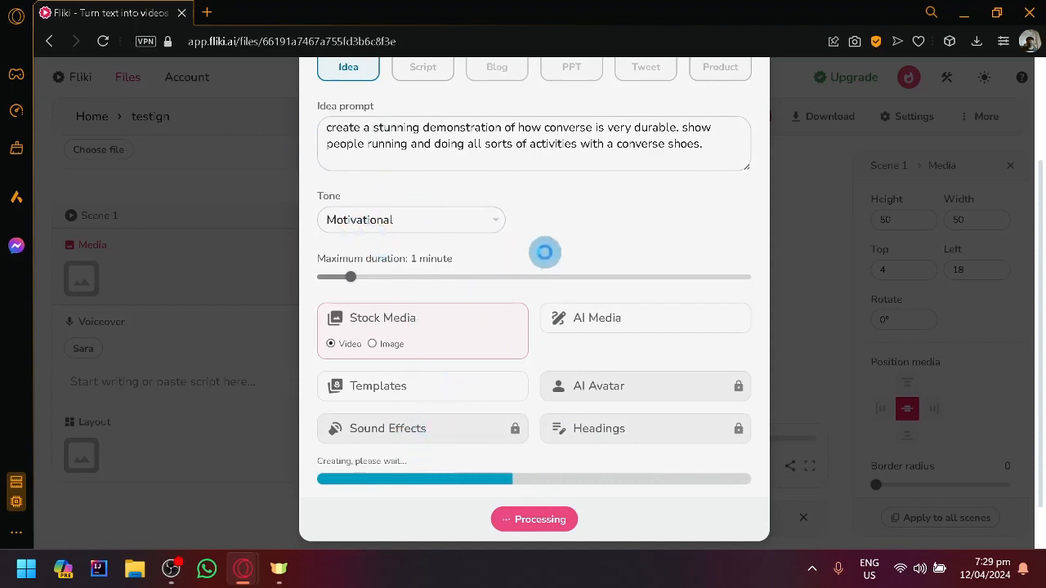
scroll(672, 303, "up", 2)
scroll(660, 343, "down", 2)
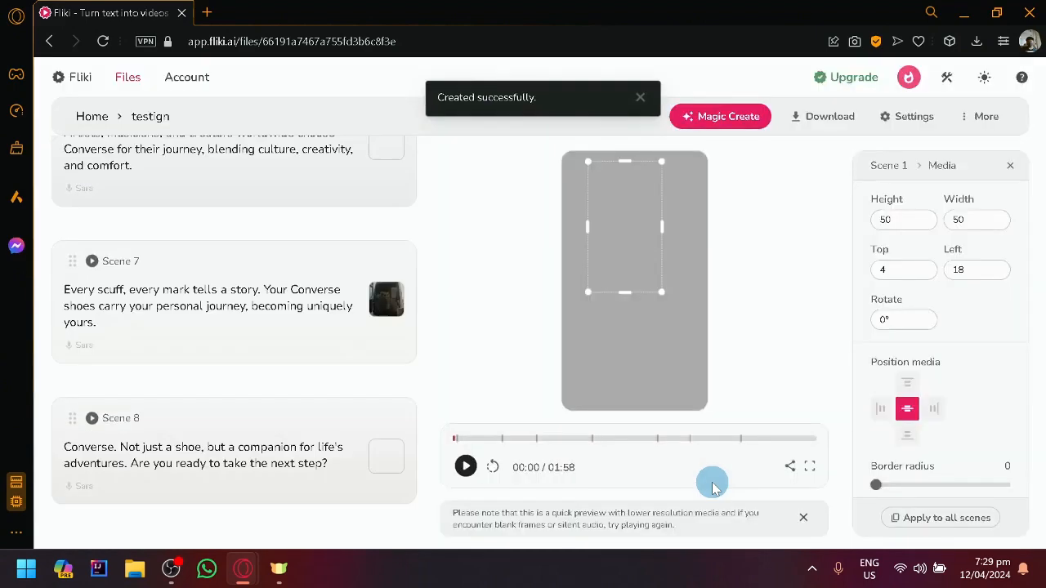
Play the start of the generated video's preview and pause it while looking over the generated scenes
scroll(336, 280, "up", 1)
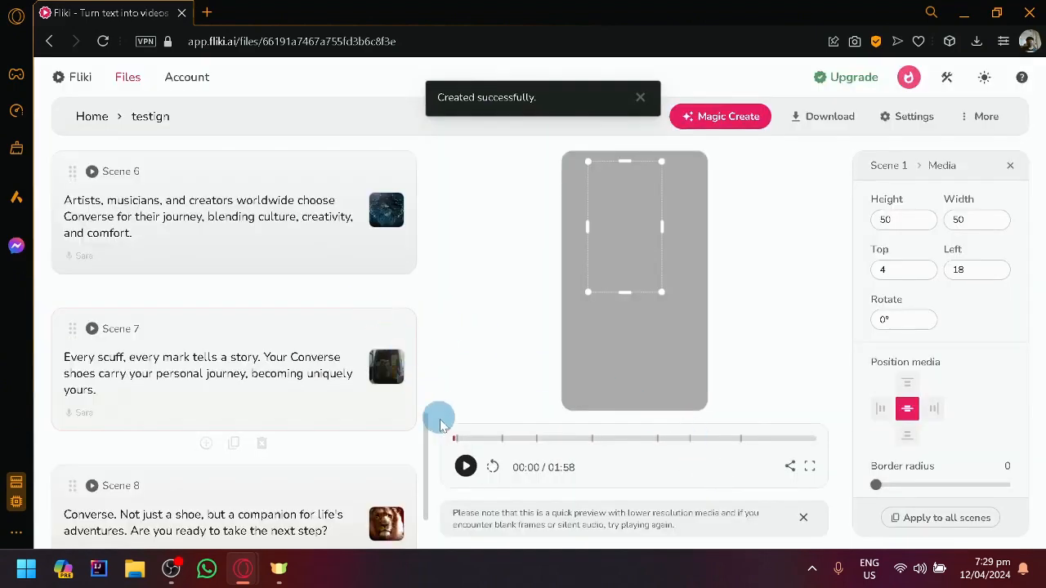
left_click(463, 469)
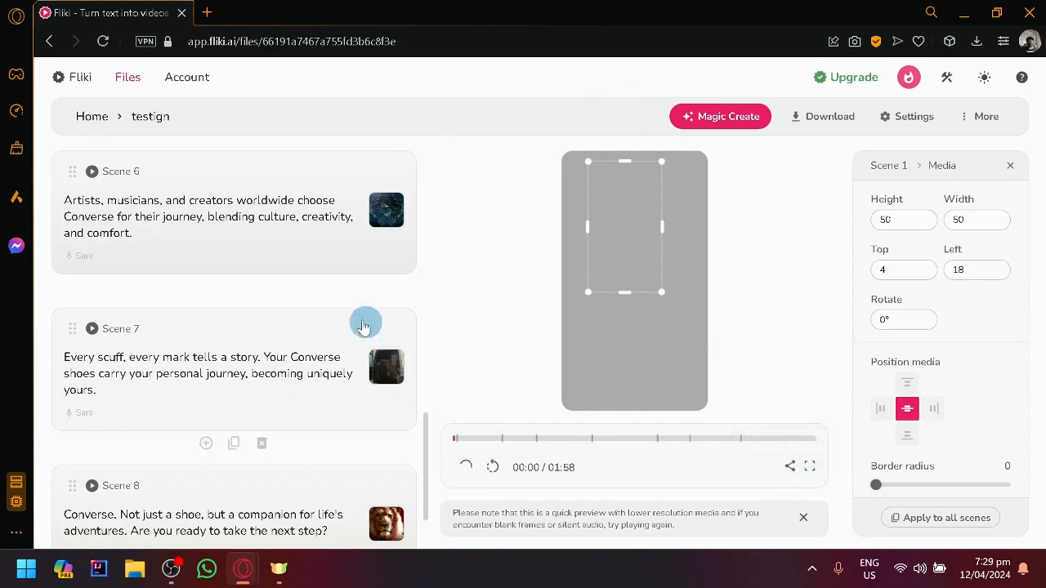
scroll(349, 316, "up", 4)
scroll(179, 306, "up", 6)
scroll(215, 289, "down", 3)
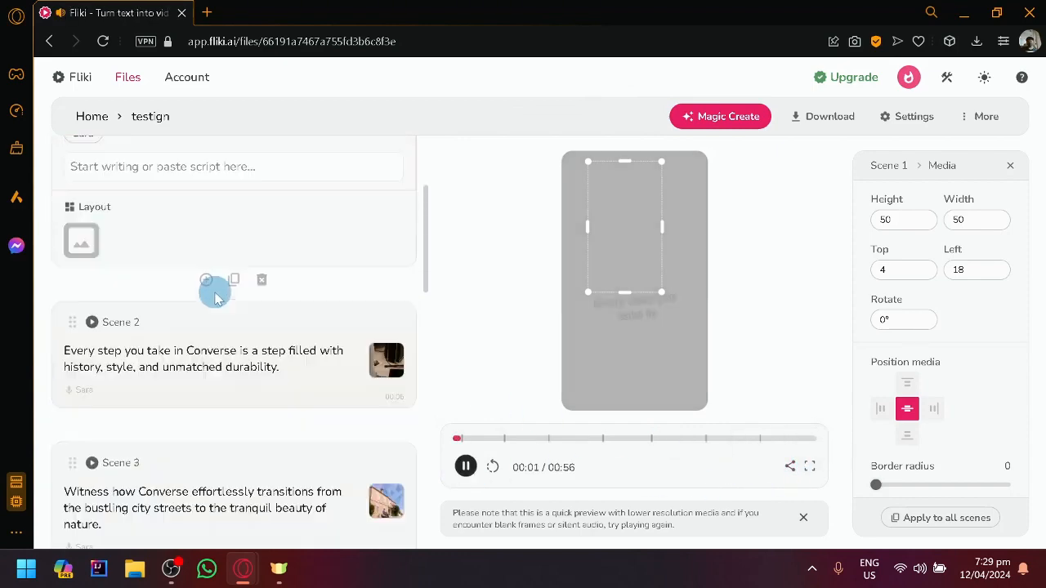
left_click(471, 474)
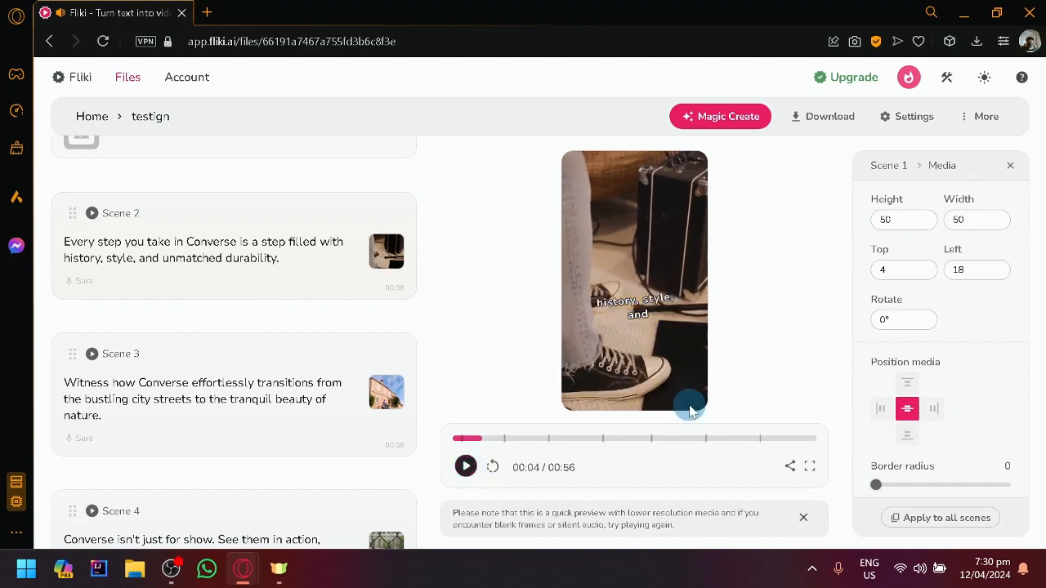
Dismiss the quick-preview notice and look over the file's scene gap, aspect ratio and transition settings
left_click(803, 518)
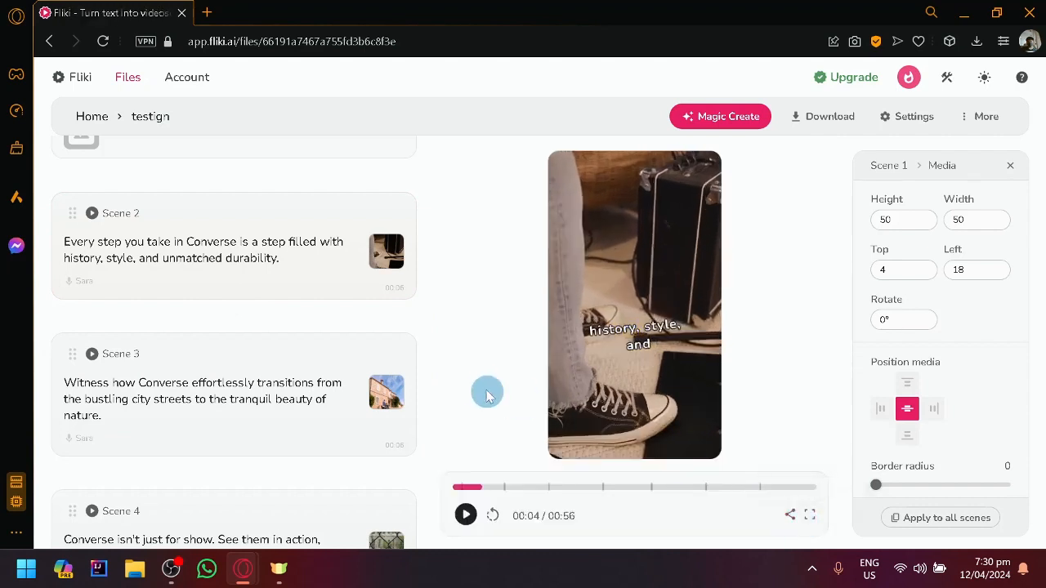
left_click(916, 118)
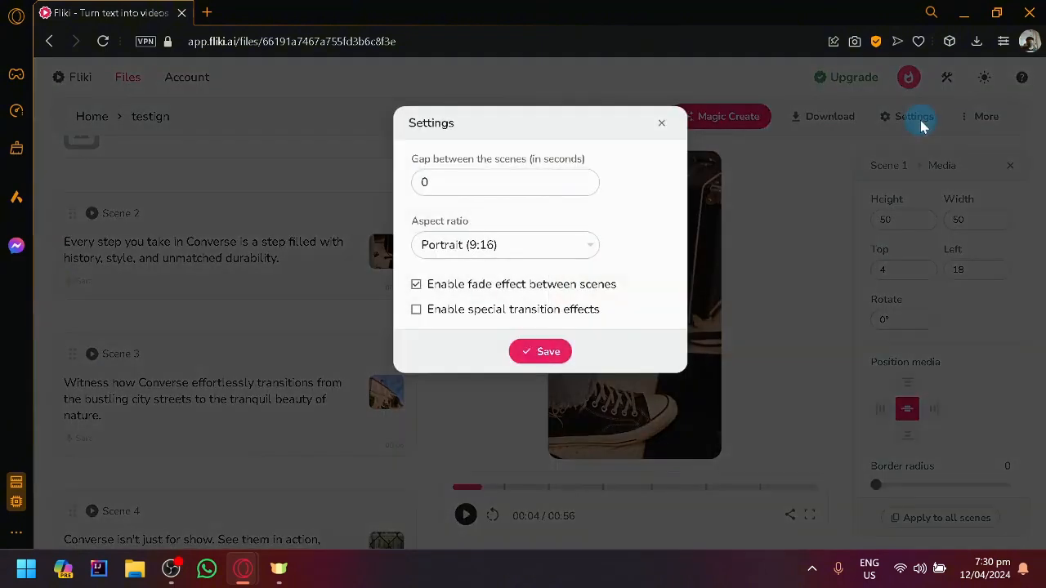
left_click(658, 124)
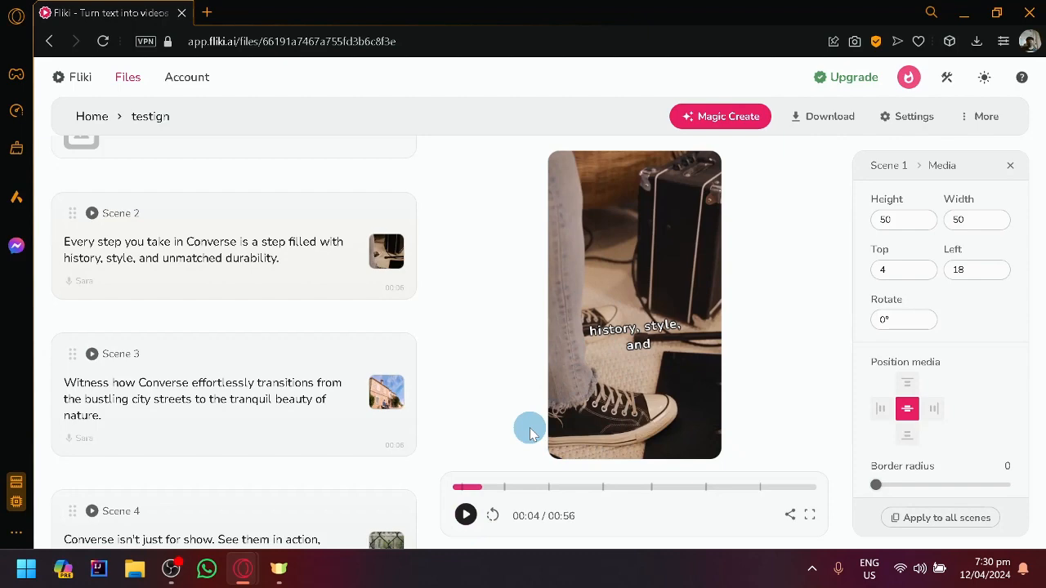
Continue the video preview, pause it, and review the scripts of all scenes from last to first
scroll(128, 252, "up", 1)
scroll(185, 347, "down", 3)
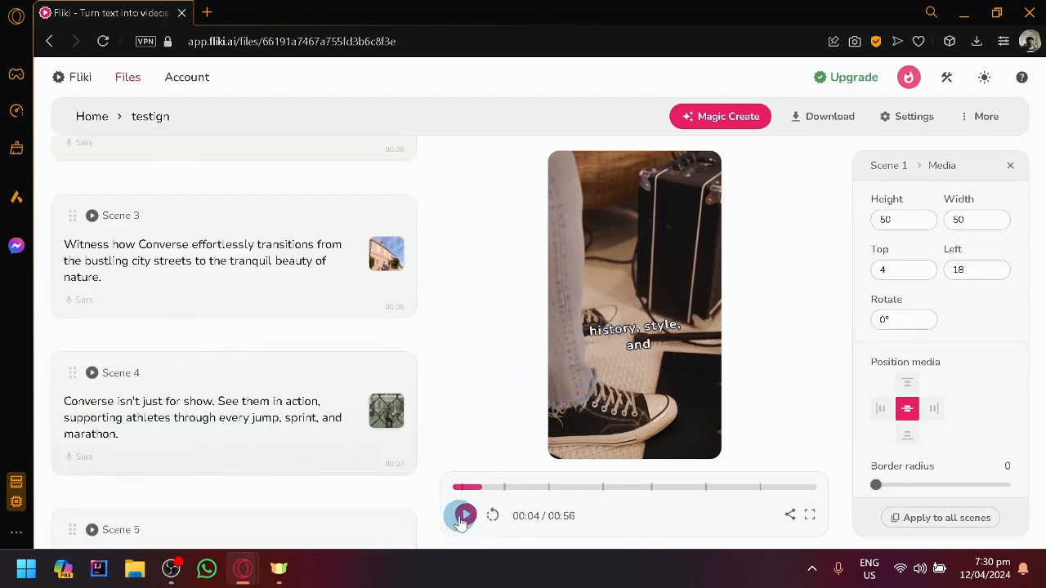
left_click(464, 517)
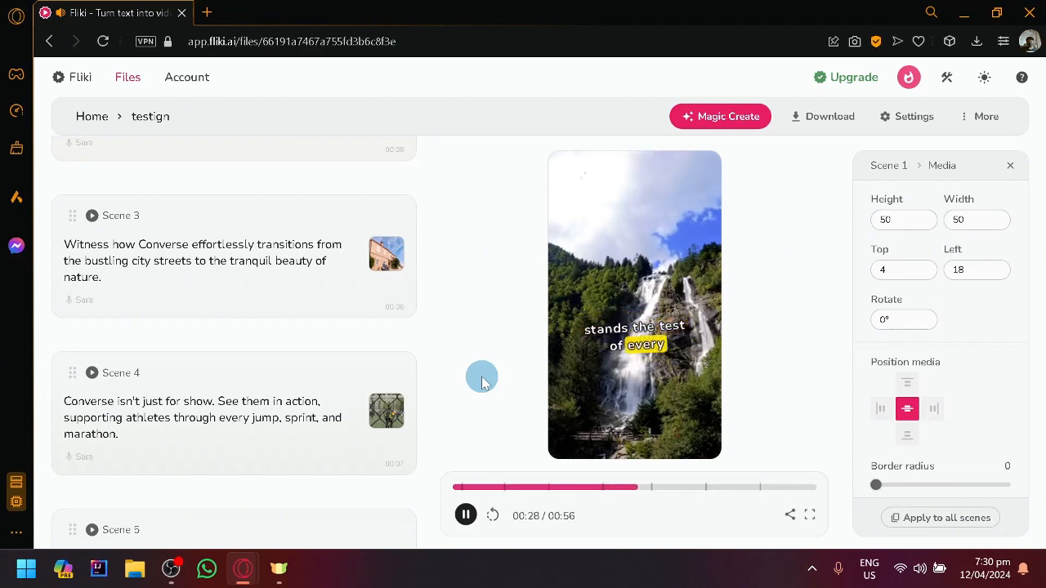
scroll(323, 412, "down", 8)
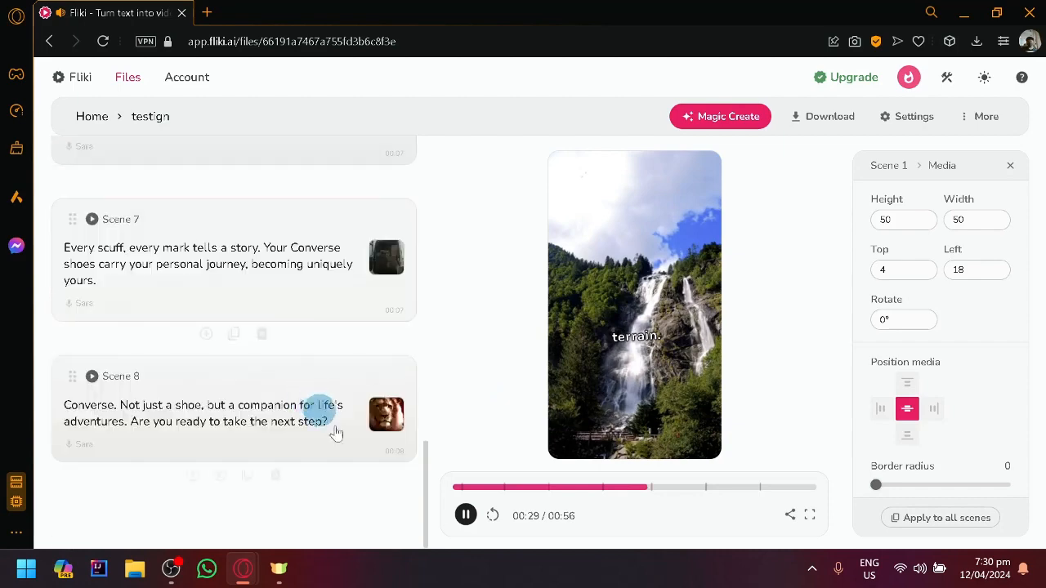
left_click(465, 517)
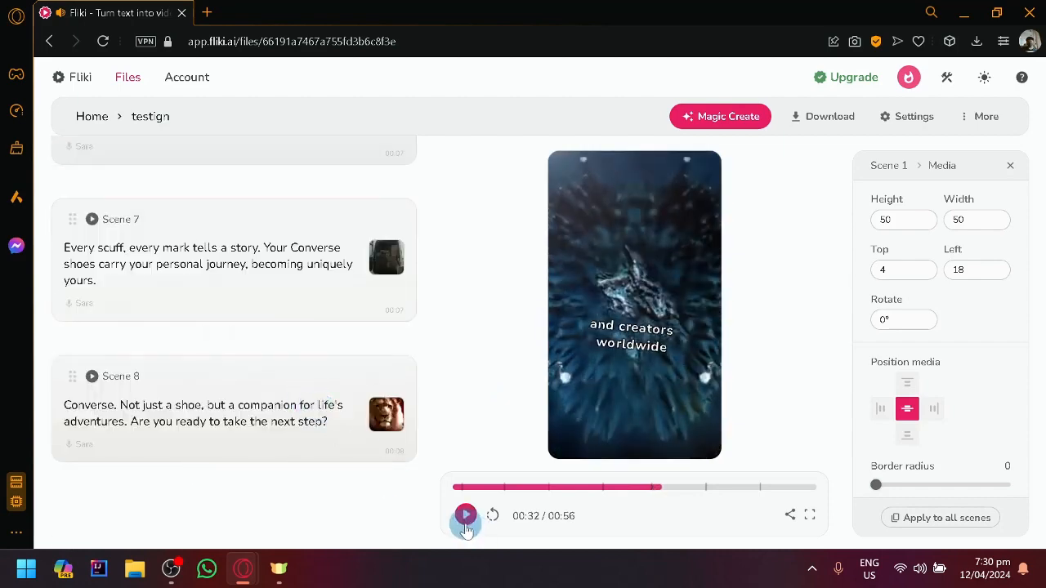
scroll(320, 267, "up", 10)
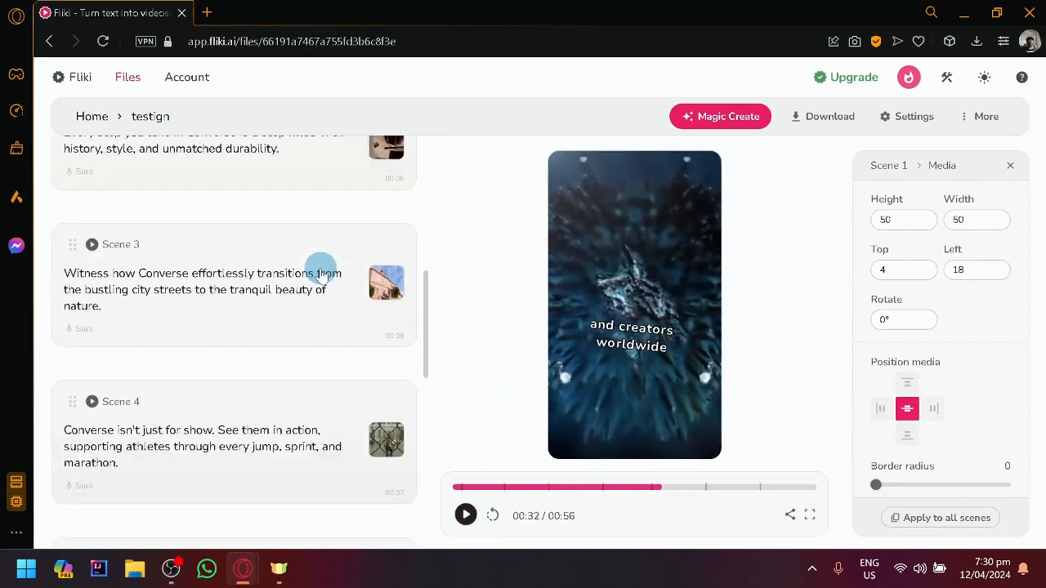
scroll(343, 258, "up", 4)
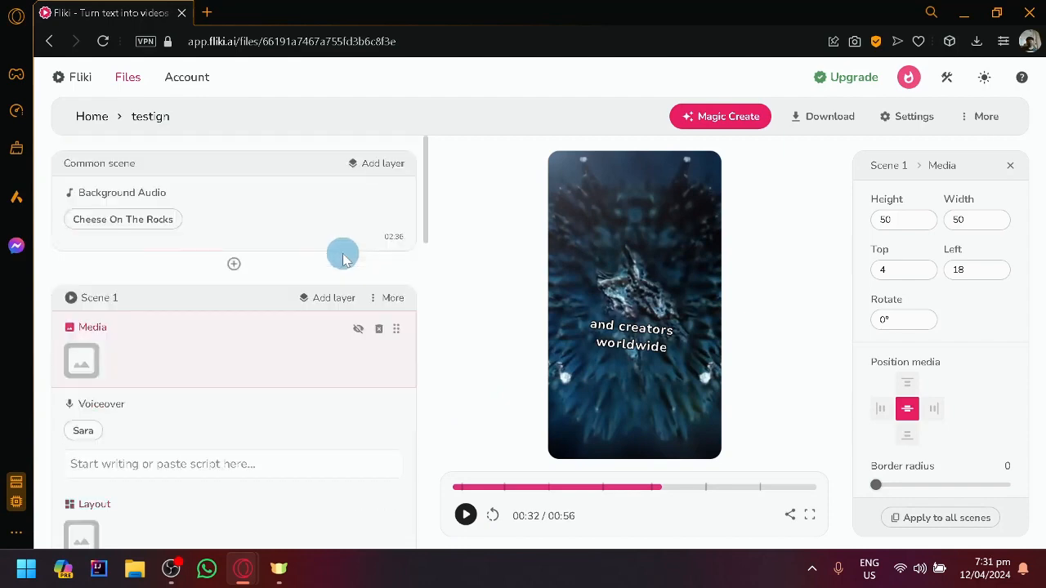
Examine the stock library's alternative video clips for Scene 4 and Scene 3, closing it without choosing any
scroll(343, 258, "down", 8)
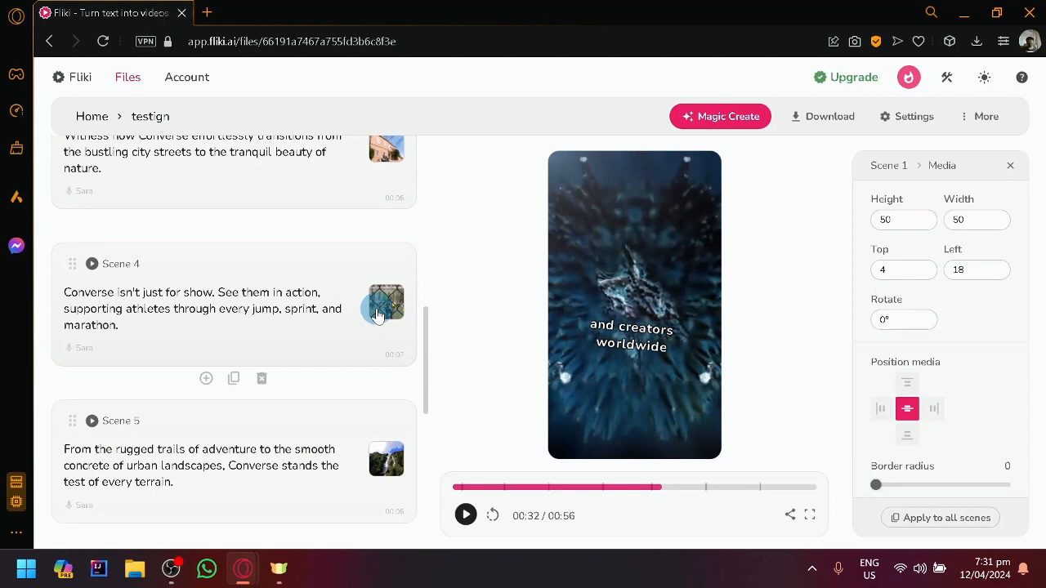
left_click(377, 314)
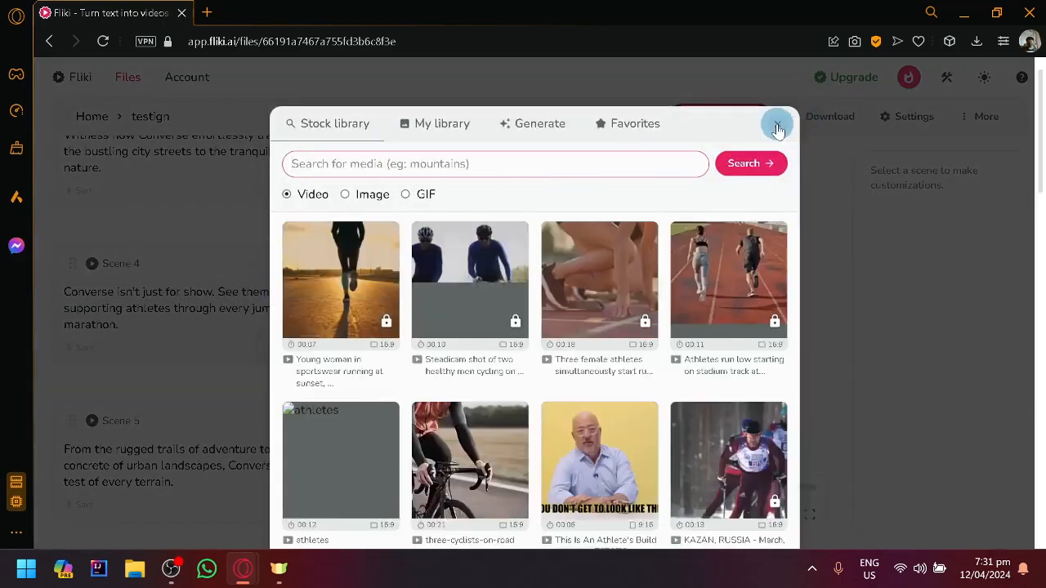
left_click(780, 128)
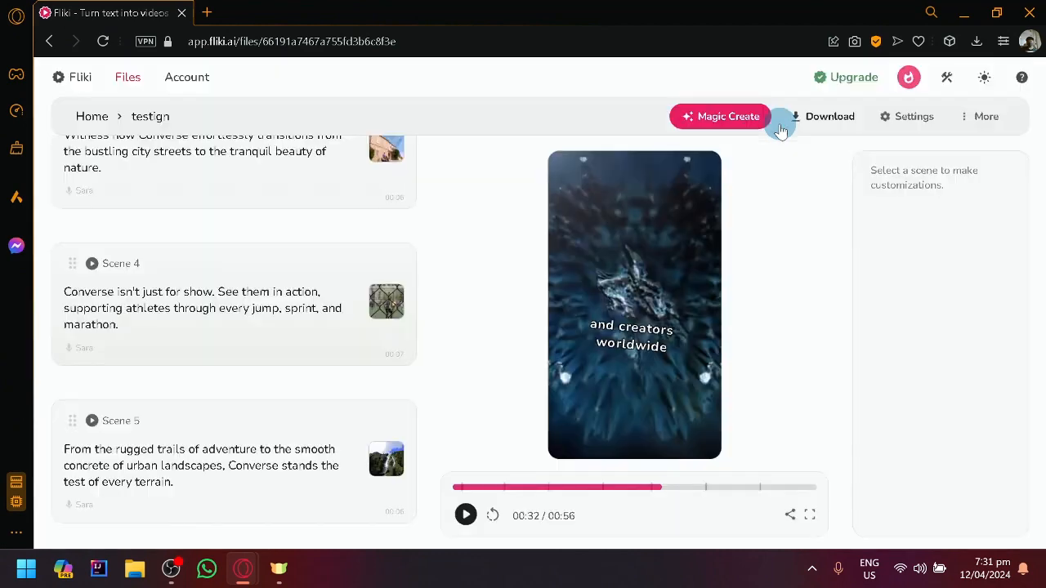
scroll(422, 311, "up", 5)
scroll(422, 310, "down", 3)
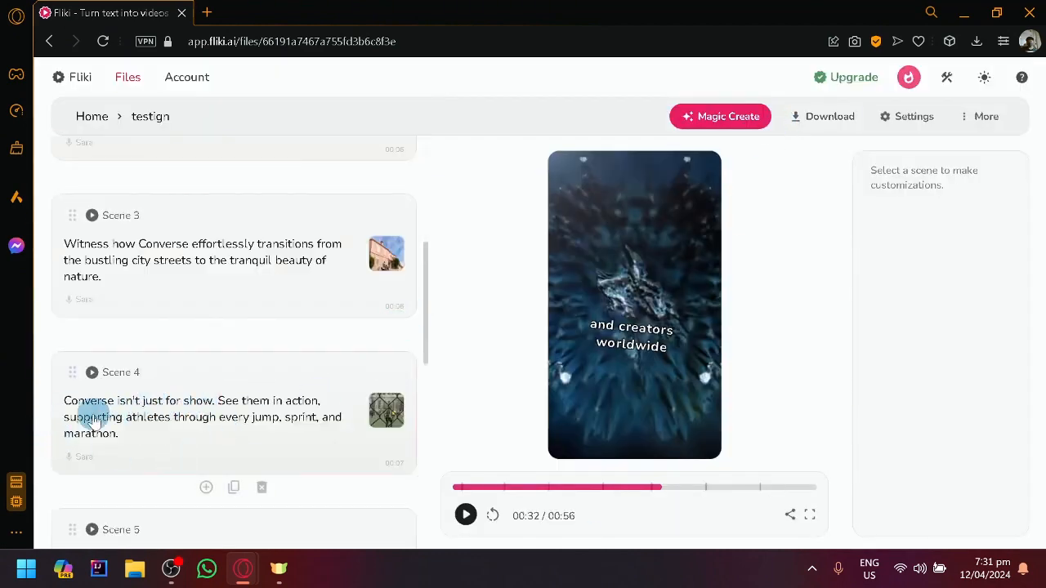
left_click(389, 410)
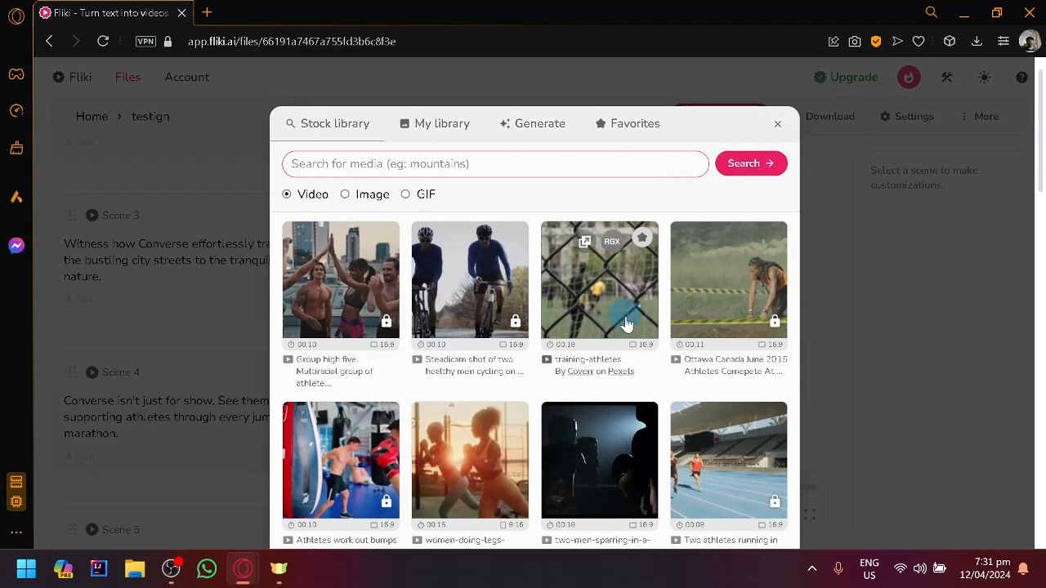
left_click(909, 297)
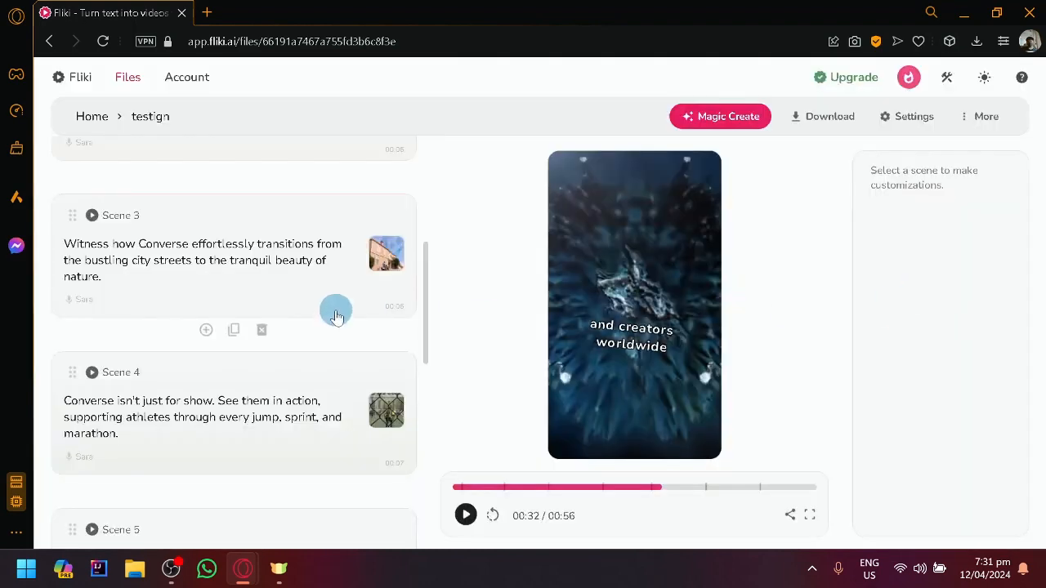
left_click(381, 262)
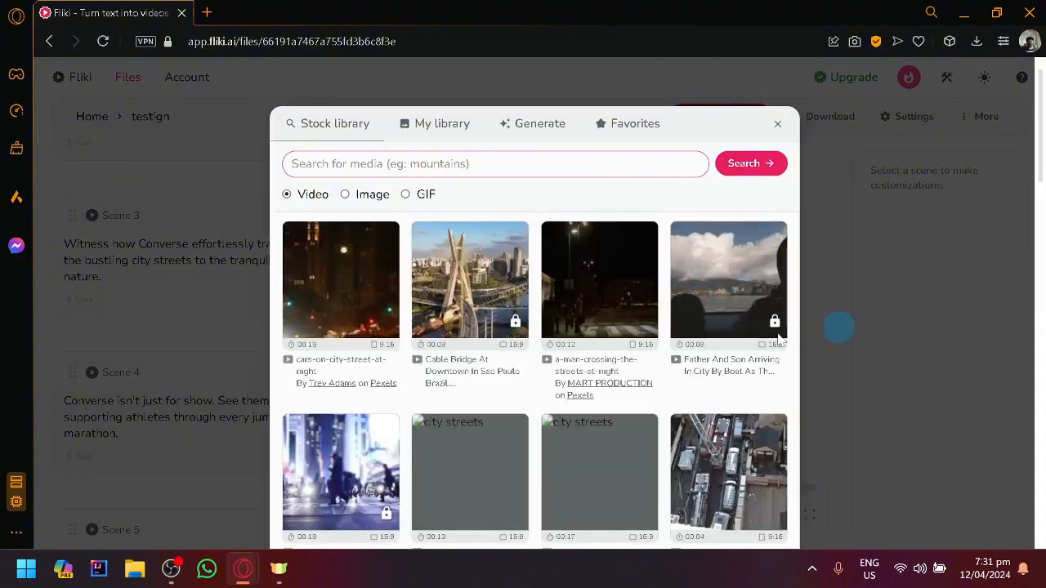
left_click(777, 127)
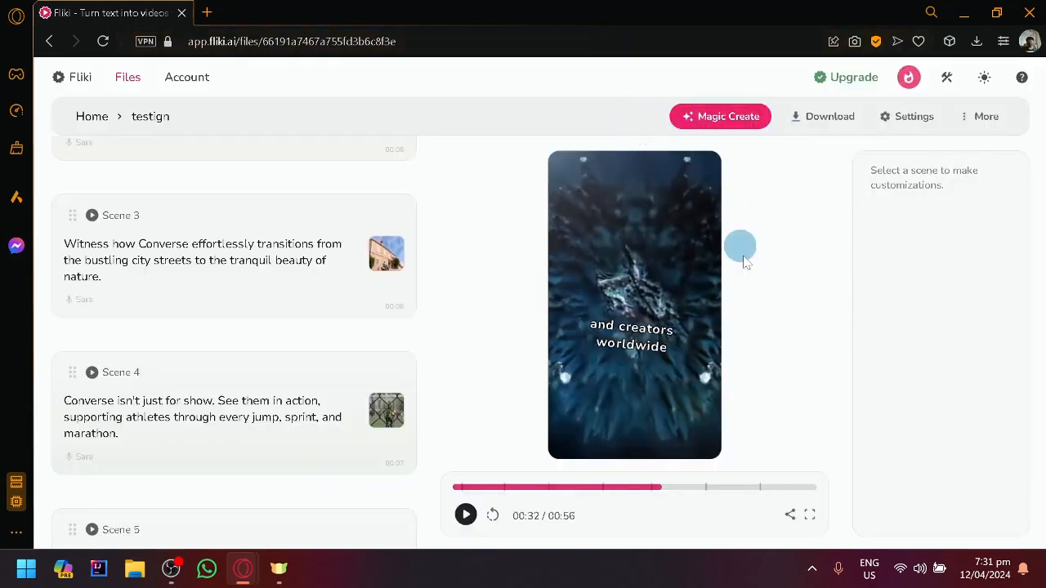
Examine the Stock Media and AI Media options of Magic Create's Idea form, then close it without submitting
scroll(278, 233, "up", 5)
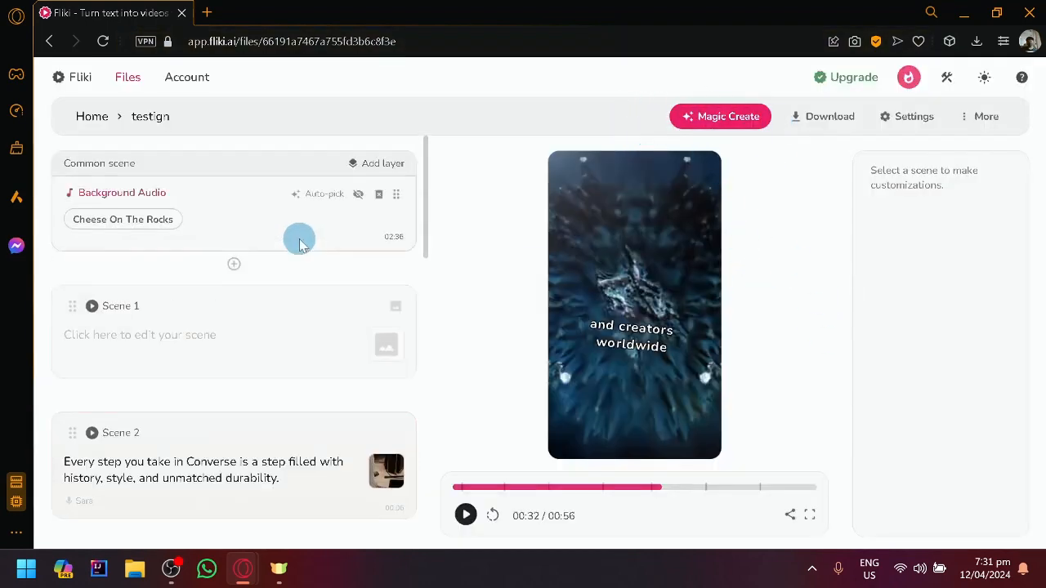
left_click(755, 122)
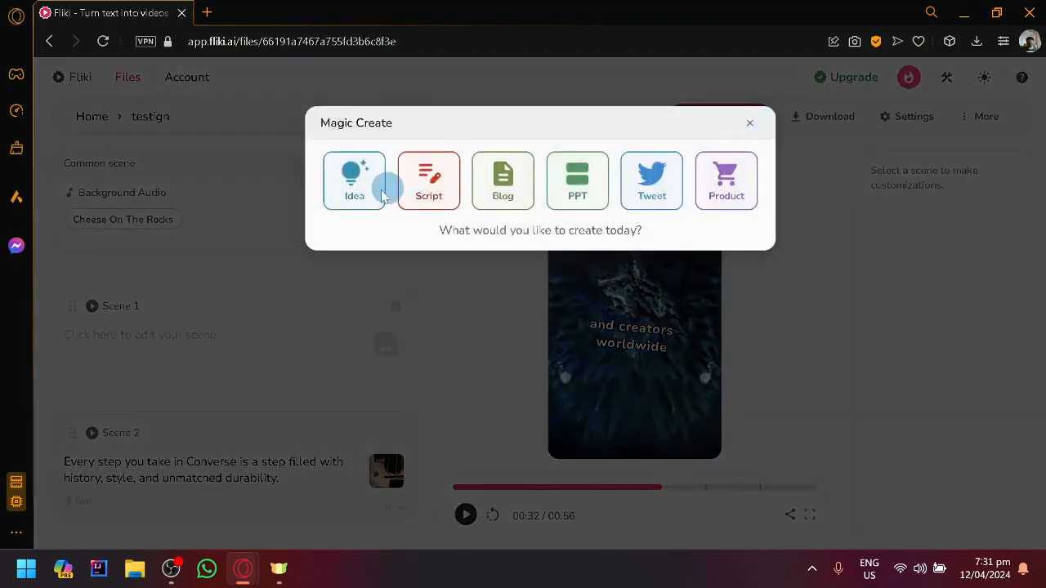
left_click(377, 196)
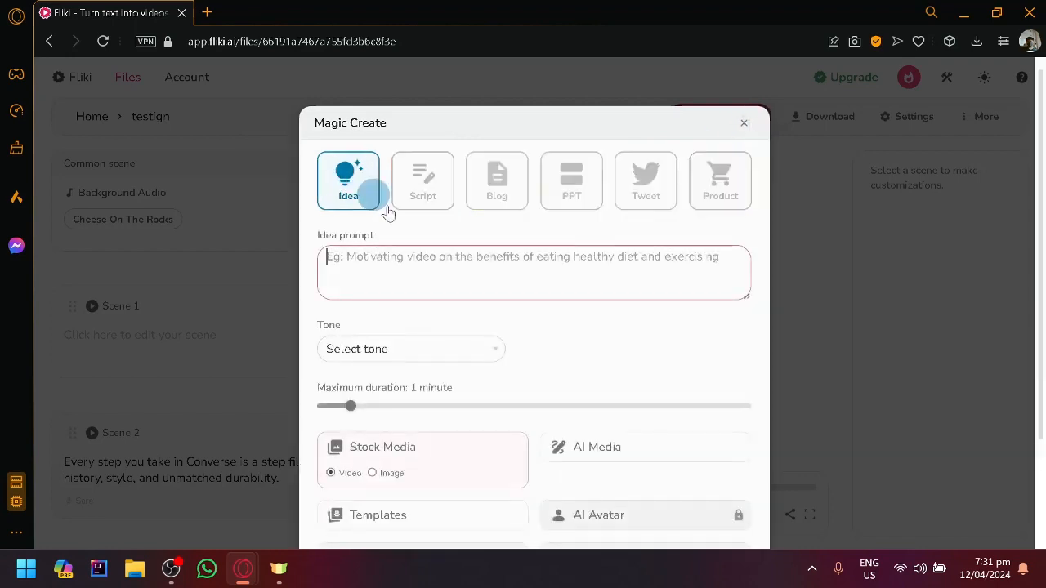
scroll(424, 311, "down", 2)
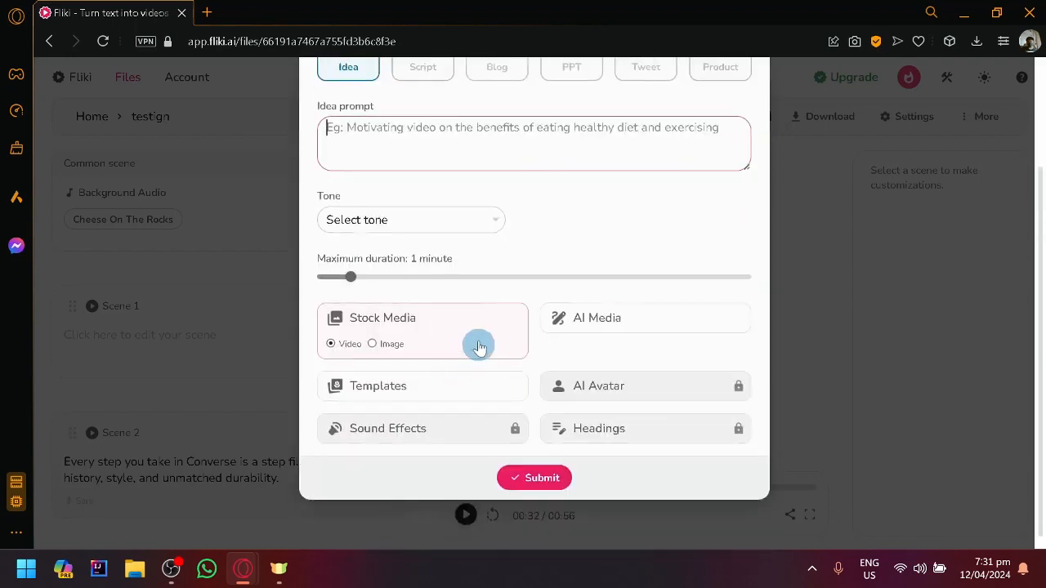
left_click(408, 335)
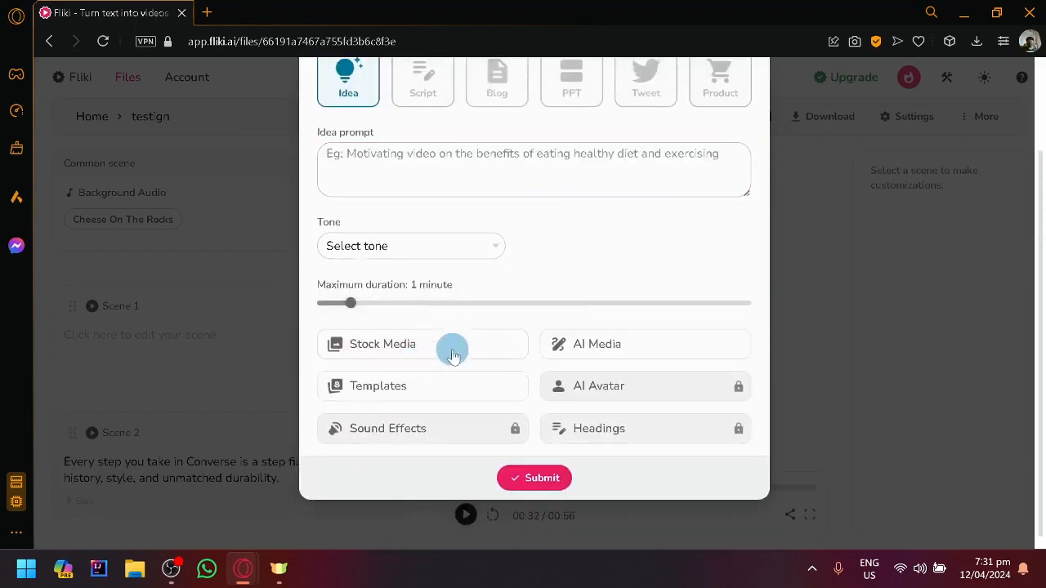
left_click(637, 344)
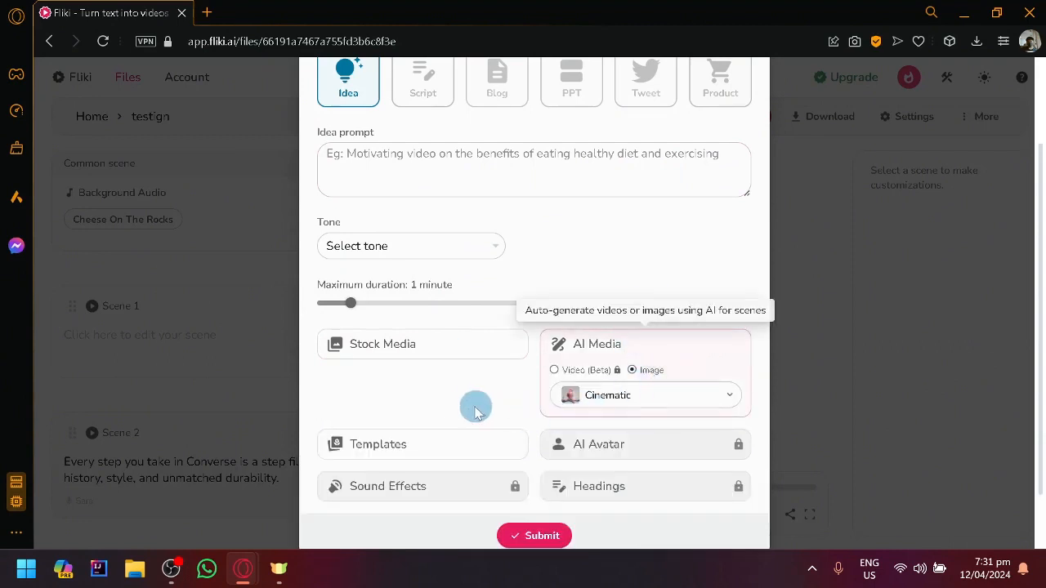
left_click(407, 348)
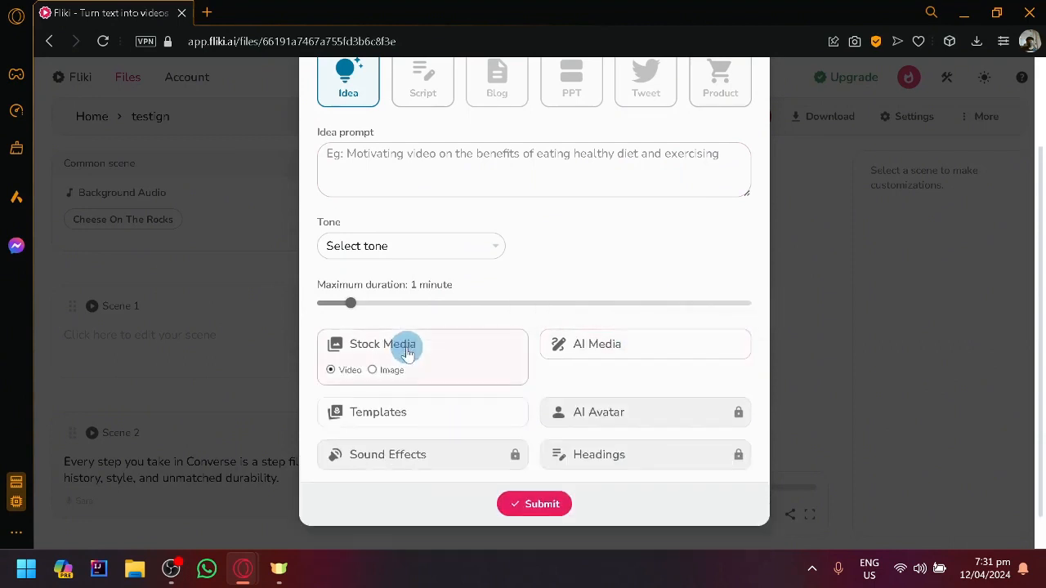
scroll(705, 285, "up", 2)
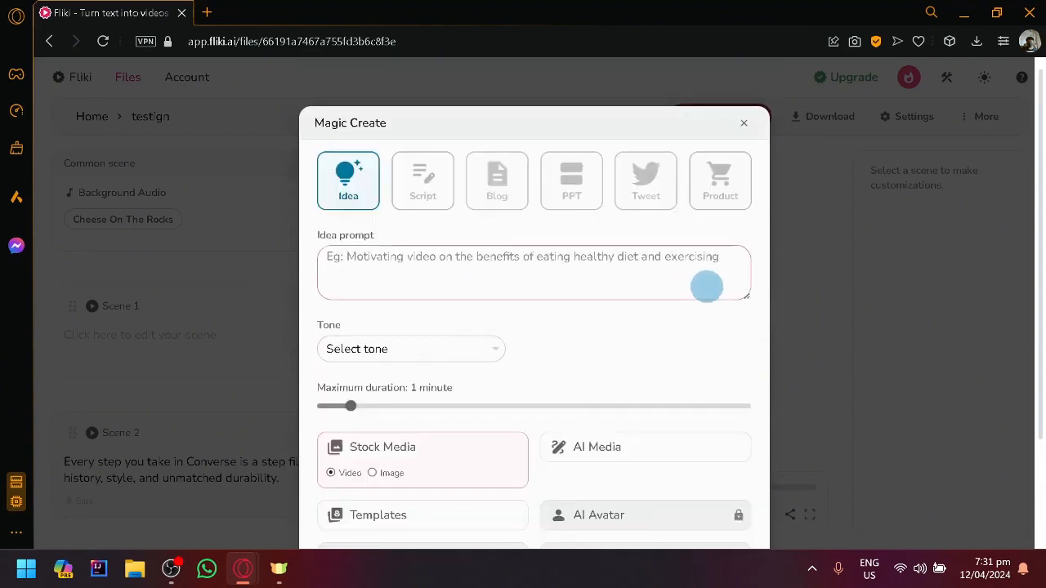
left_click(740, 131)
Open Scene 2 and select its whole voiceover script to look over the tune, pause and pronunciation options
scroll(280, 343, "down", 4)
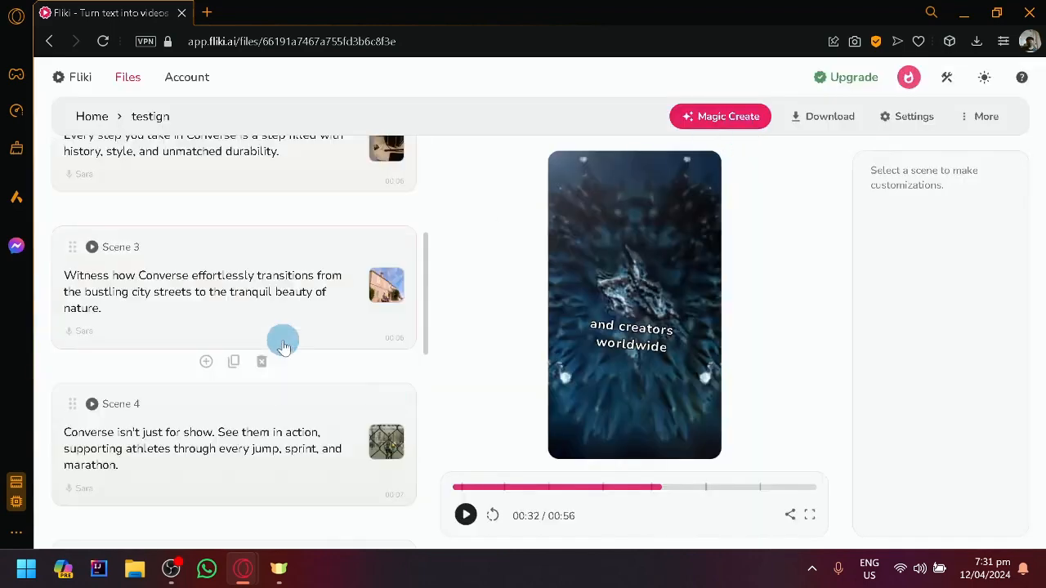
scroll(278, 335, "up", 3)
left_click(269, 355)
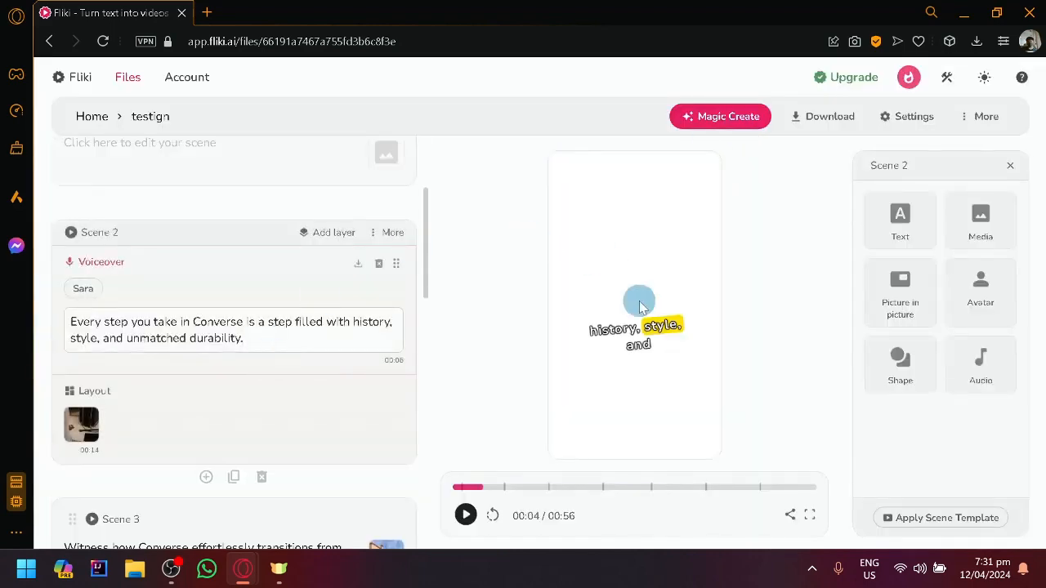
scroll(187, 294, "up", 2)
scroll(221, 275, "down", 4)
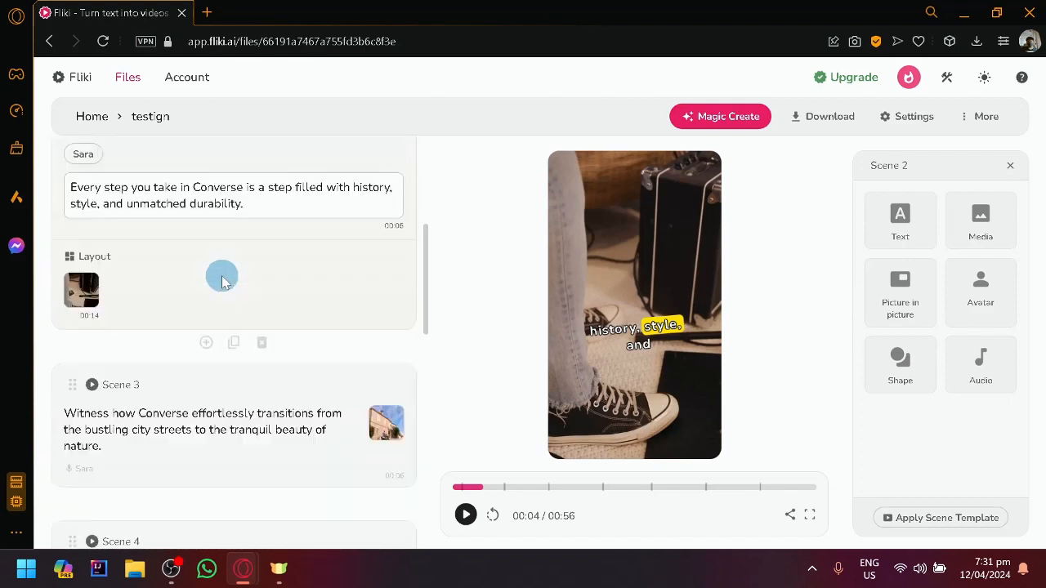
left_click_drag(256, 205, 70, 187)
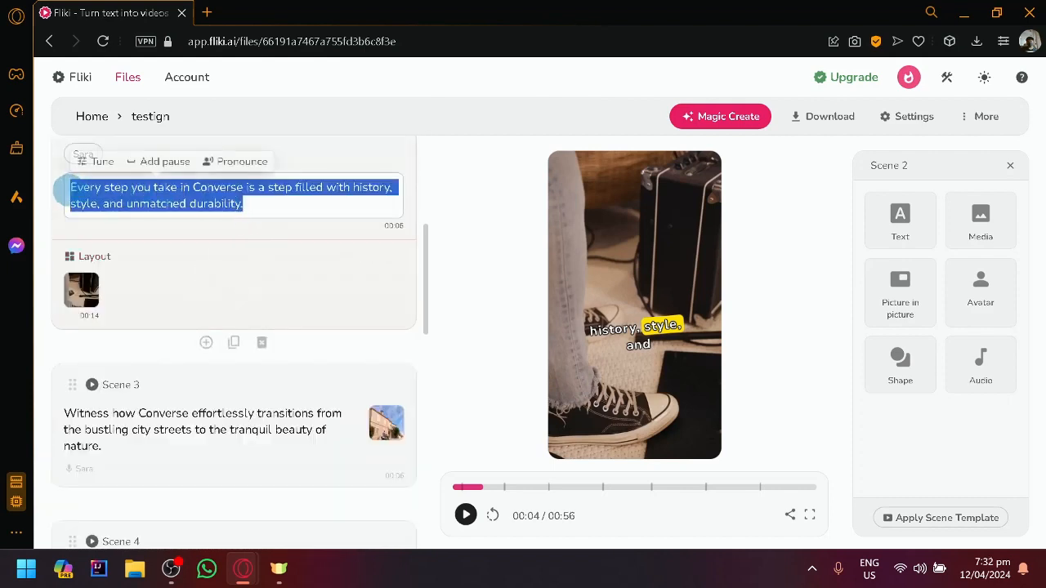
scroll(286, 335, "up", 1)
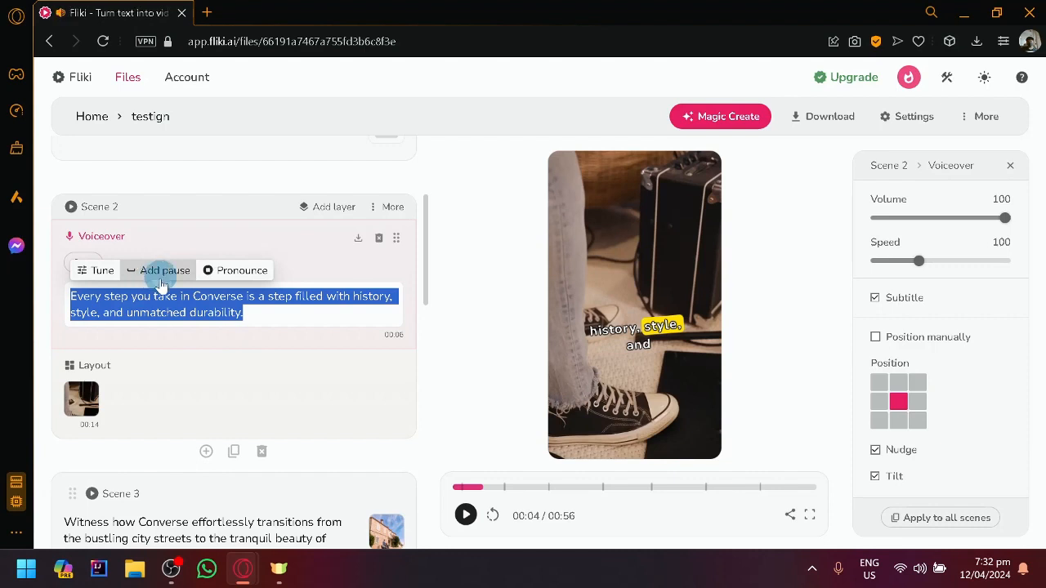
left_click(299, 310)
mouse_move(67, 297)
left_mouse_down()
mouse_move(167, 311)
mouse_move(54, 297)
left_mouse_up()
left_click_drag(246, 316, 37, 297)
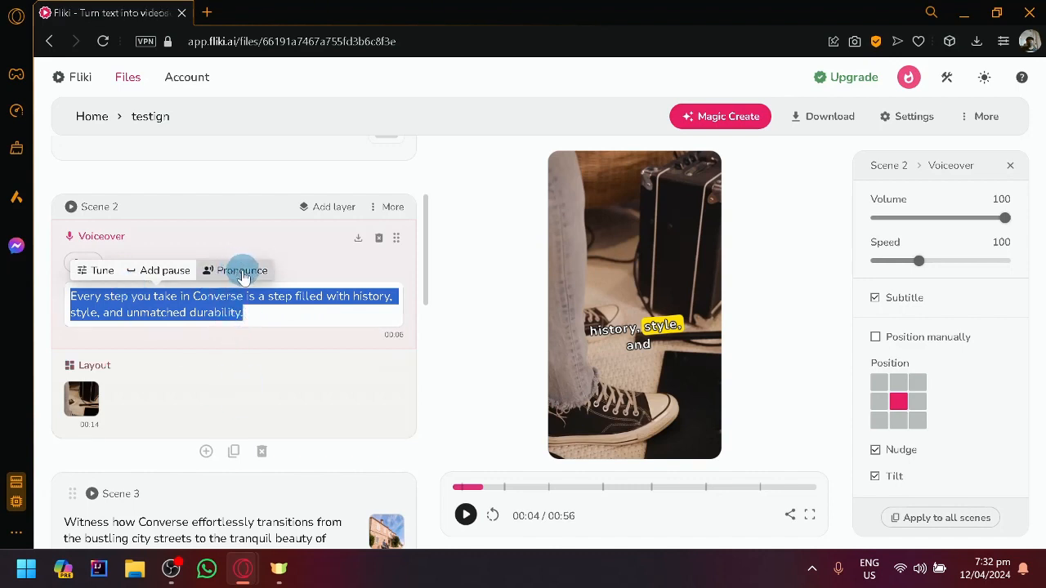
View the pause-time prompt for Scene 2's selected script, cancel it and reselect the full text
left_click(152, 271)
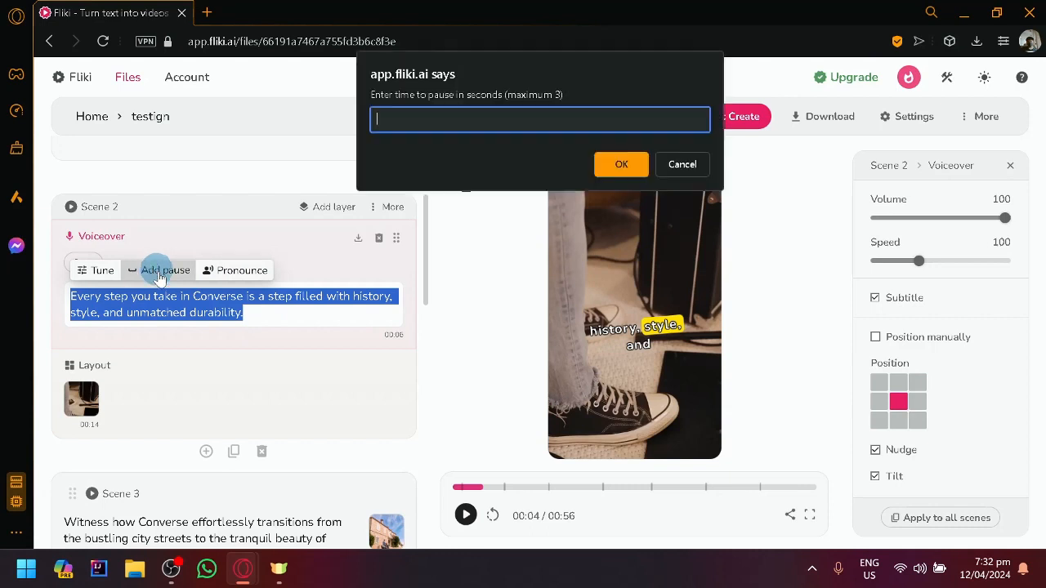
left_click(677, 164)
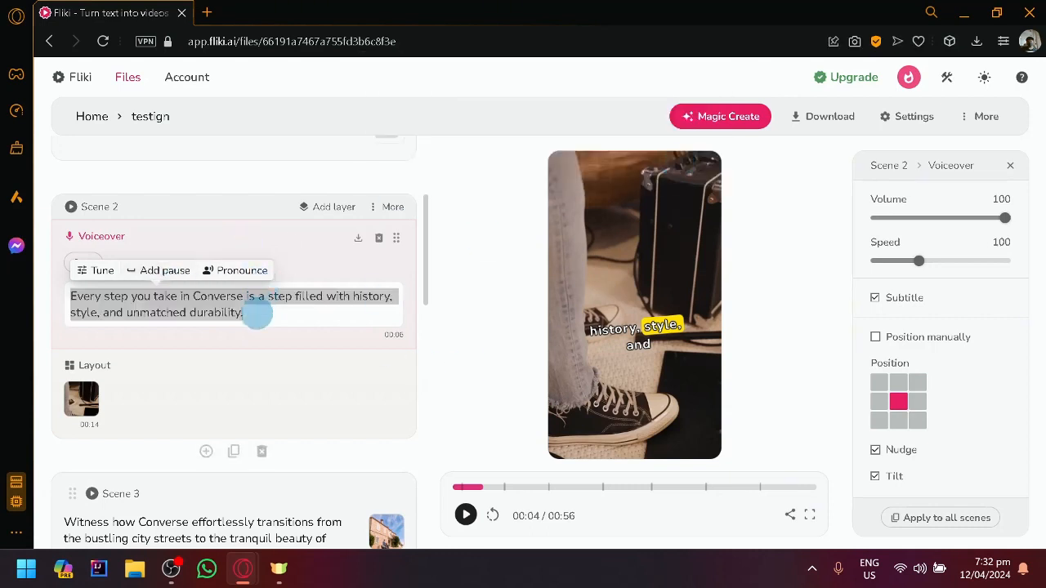
left_click(257, 312)
left_click_drag(269, 316, 64, 294)
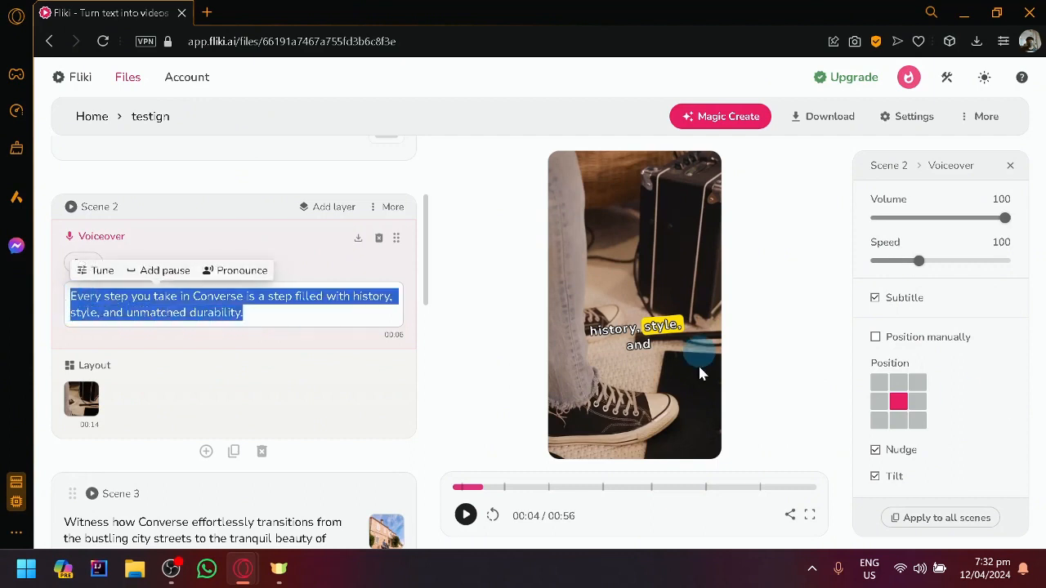
Set Scene 2's subtitle position to bottom centre and look through the remaining voiceover color and animation settings
left_click(898, 402)
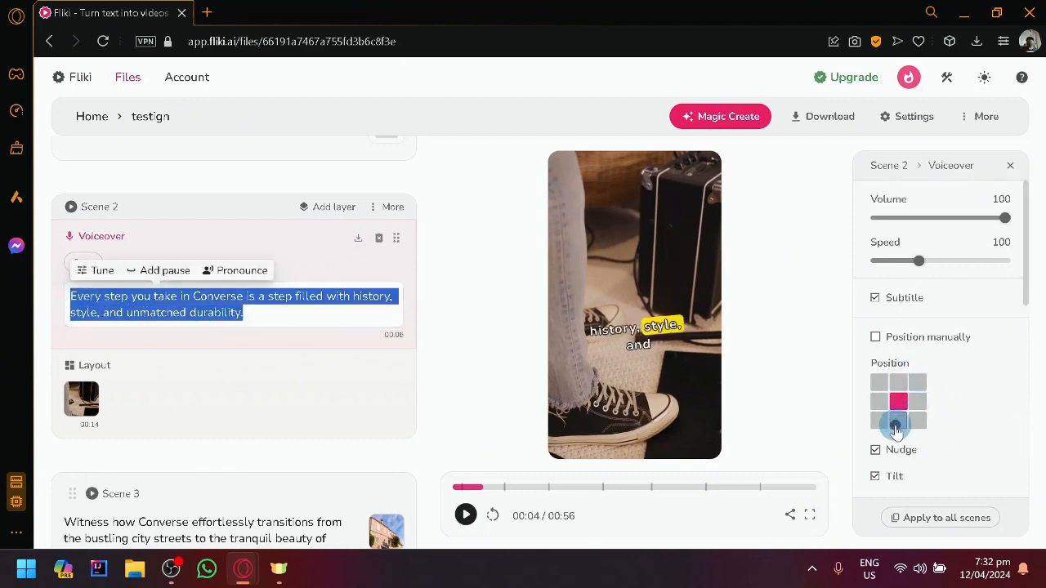
left_click(897, 422)
scroll(939, 409, "down", 6)
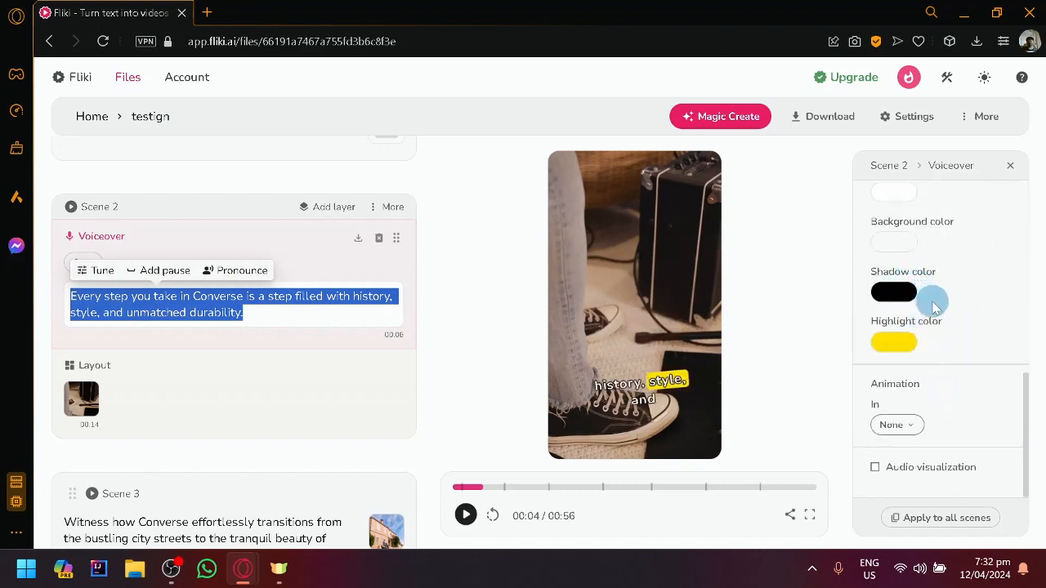
scroll(929, 364, "up", 6)
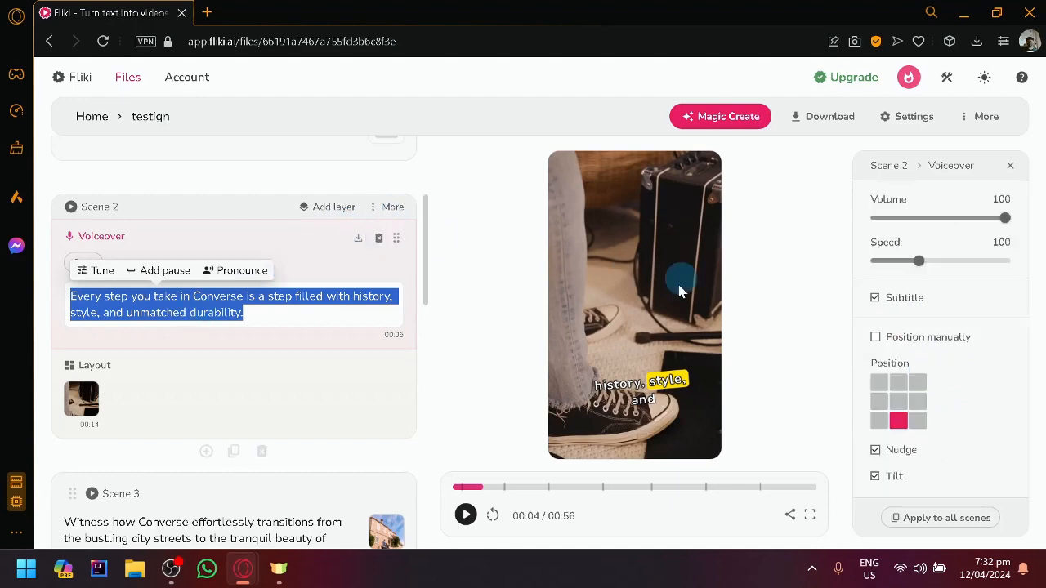
Delete Scene 2's voiceover layer and select the scene's remaining layout layer
left_click(381, 238)
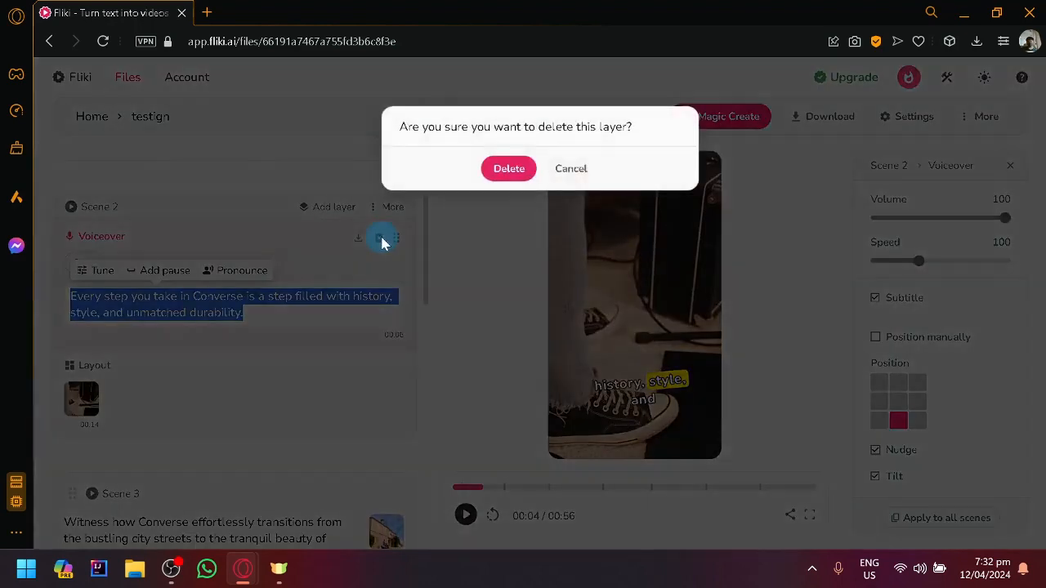
left_click(518, 170)
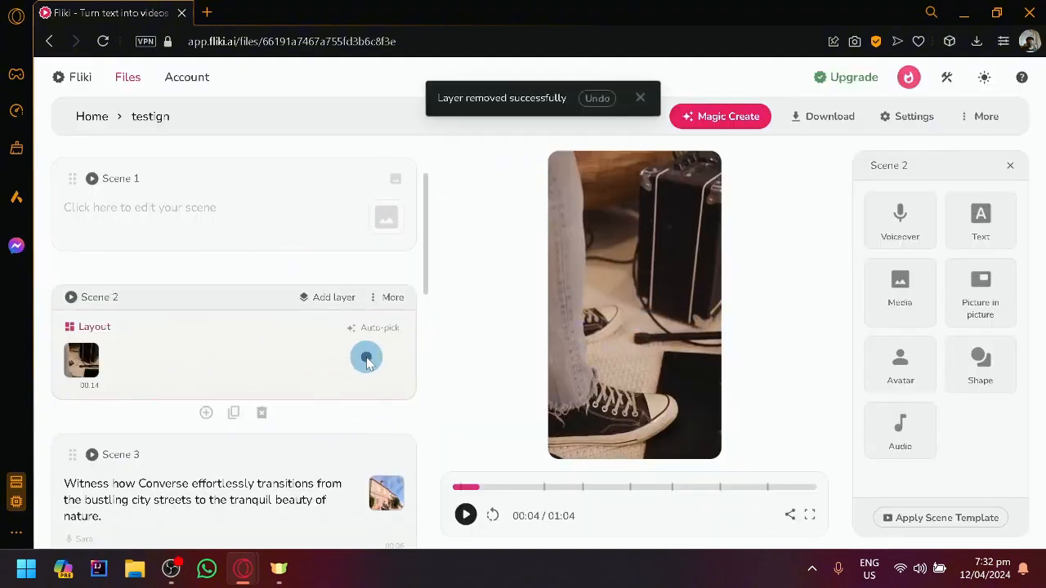
left_click(366, 359)
left_click(307, 366)
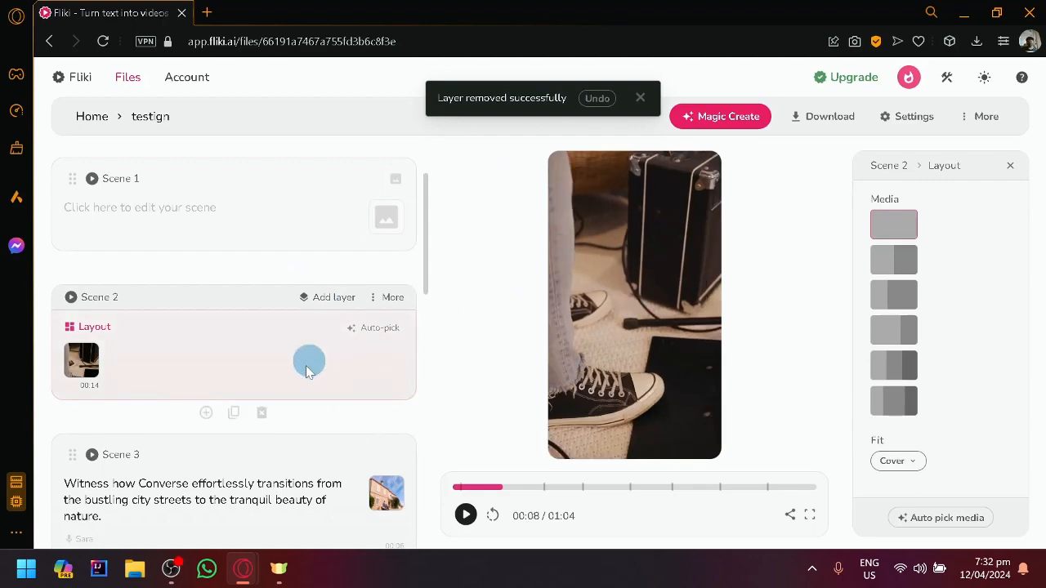
Delete the whole of Scene 2, the one showing the Converse sneakers, and dismiss the removal notice
left_click(260, 415)
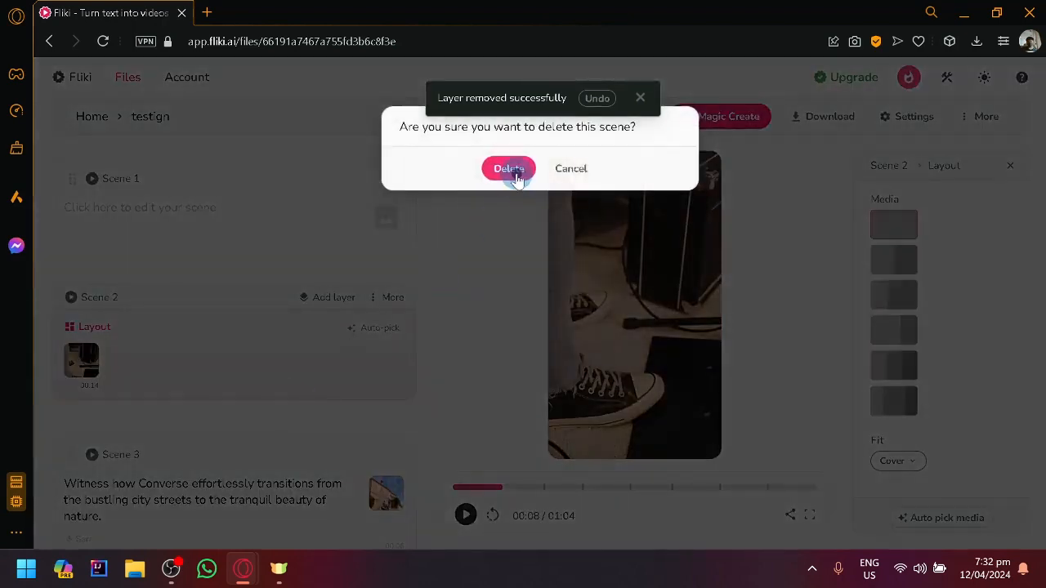
left_click(509, 169)
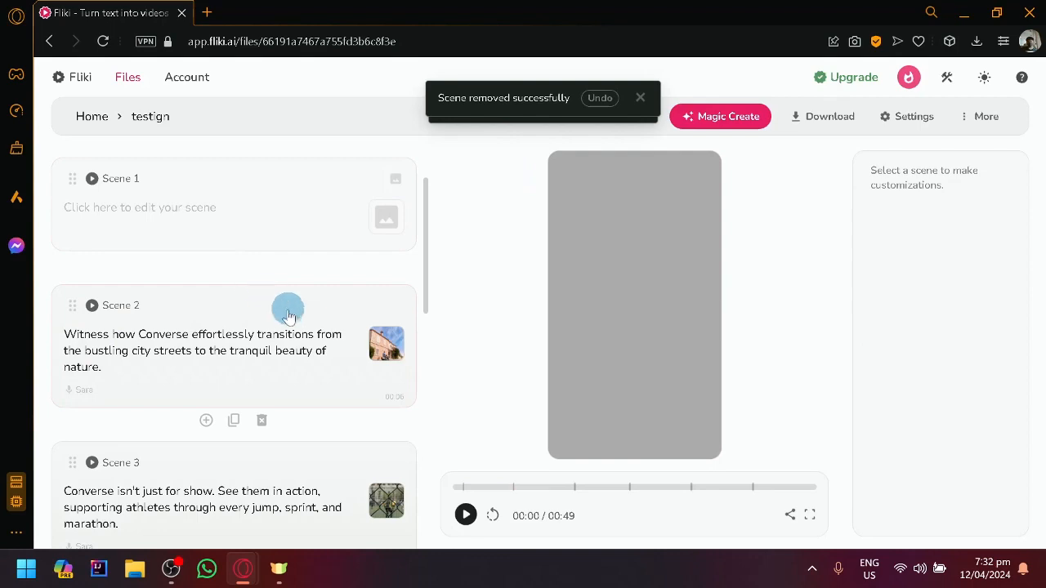
scroll(294, 317, "up", 2)
left_click(640, 98)
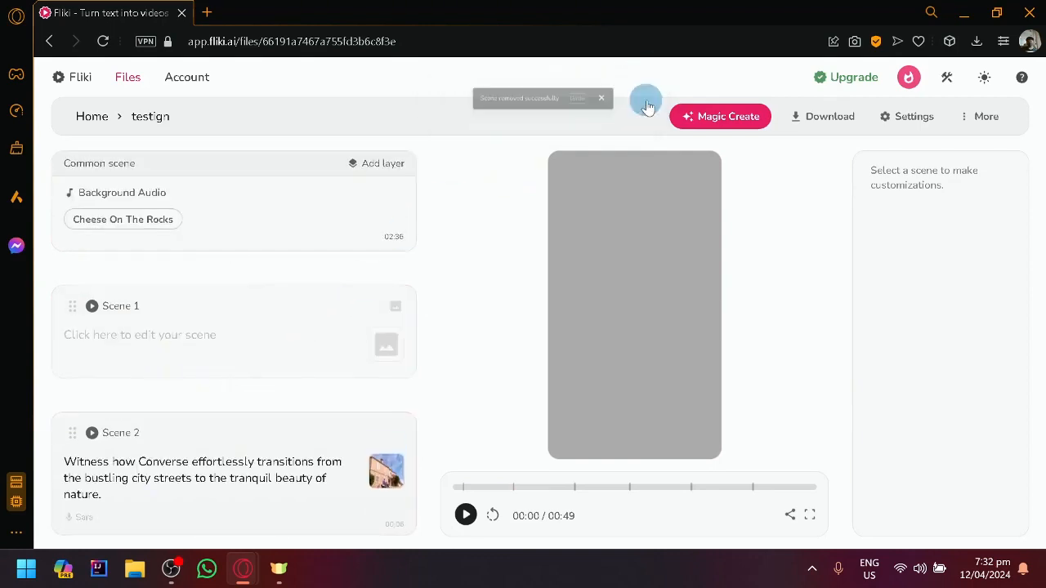
Look over Magic Create's source types again and close it without creating anything
left_click(707, 121)
left_click(454, 192)
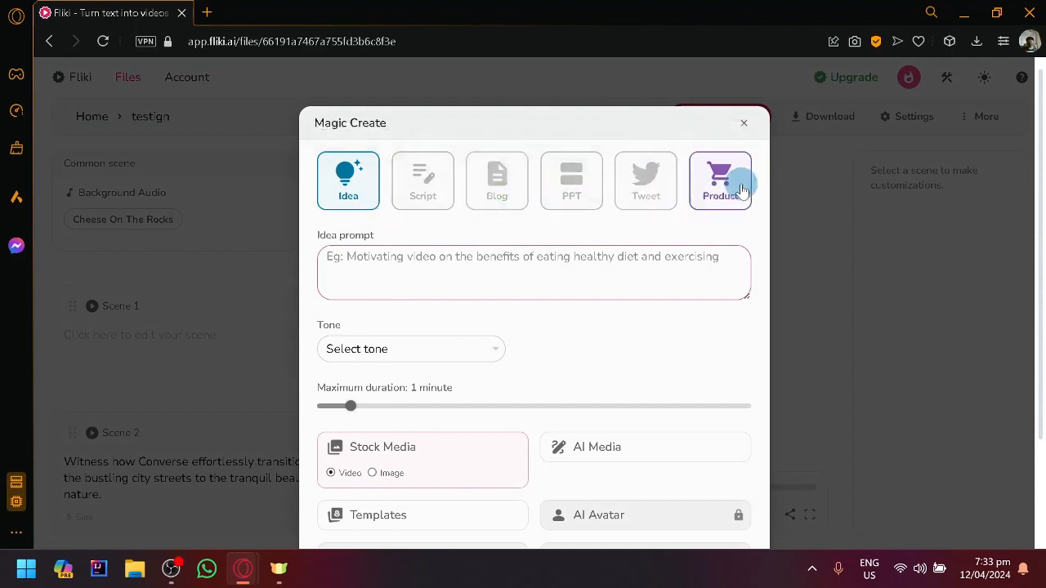
left_click(744, 122)
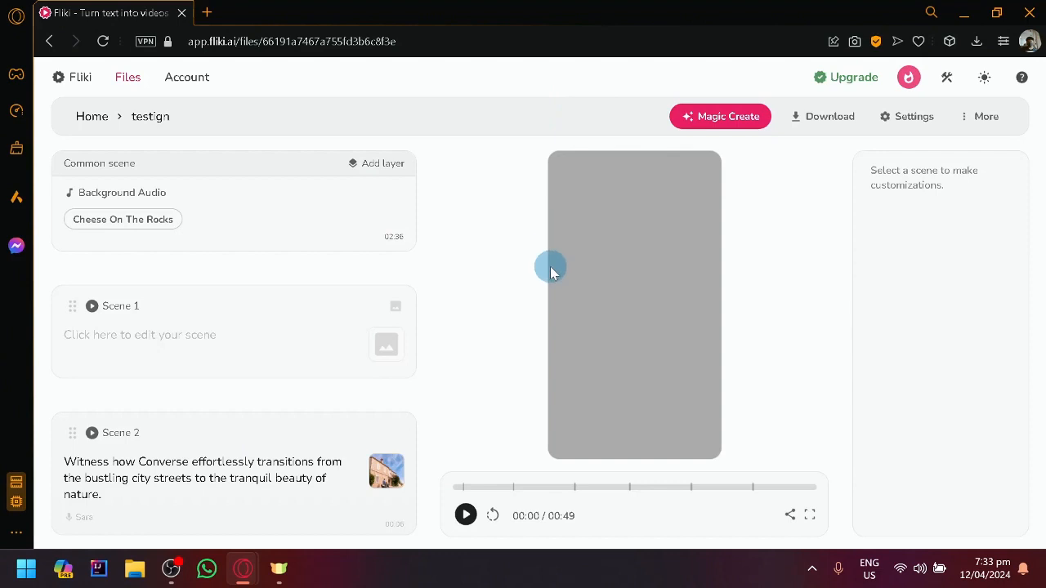
Review the download resolution and format choices without exporting, and return to the list of files
left_click(803, 117)
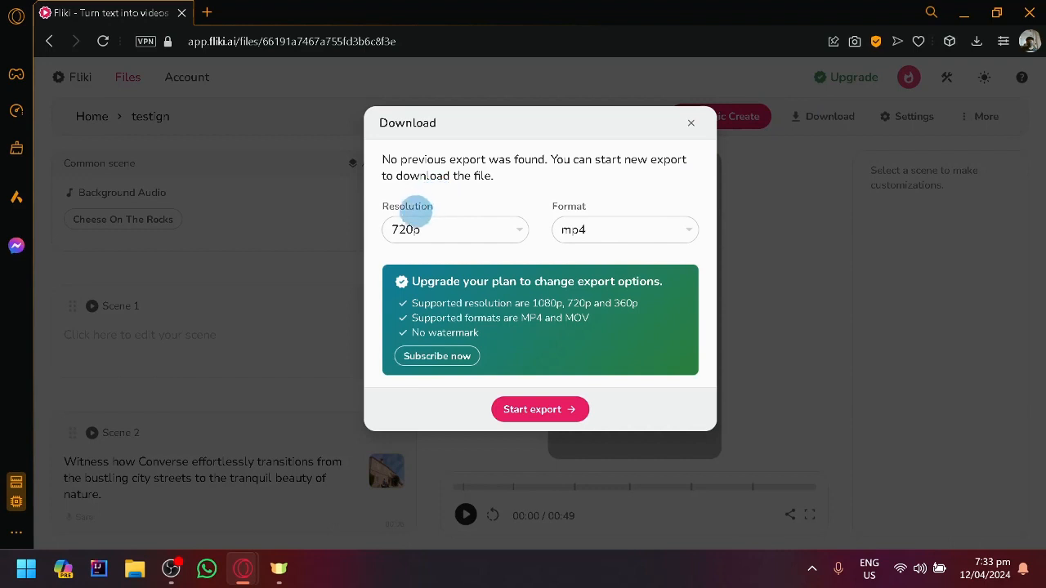
left_click(490, 225)
left_click(650, 234)
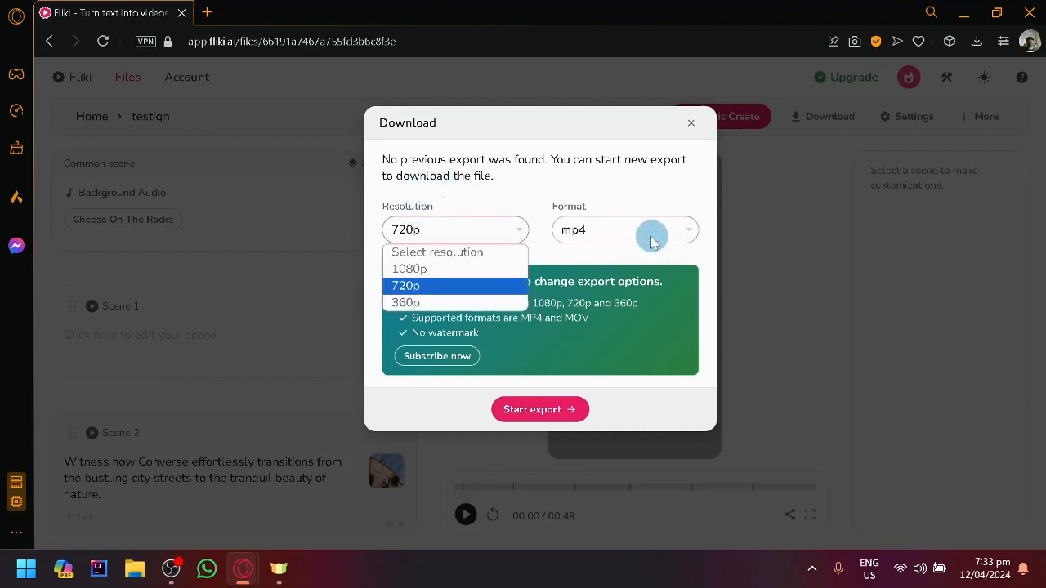
left_click(649, 235)
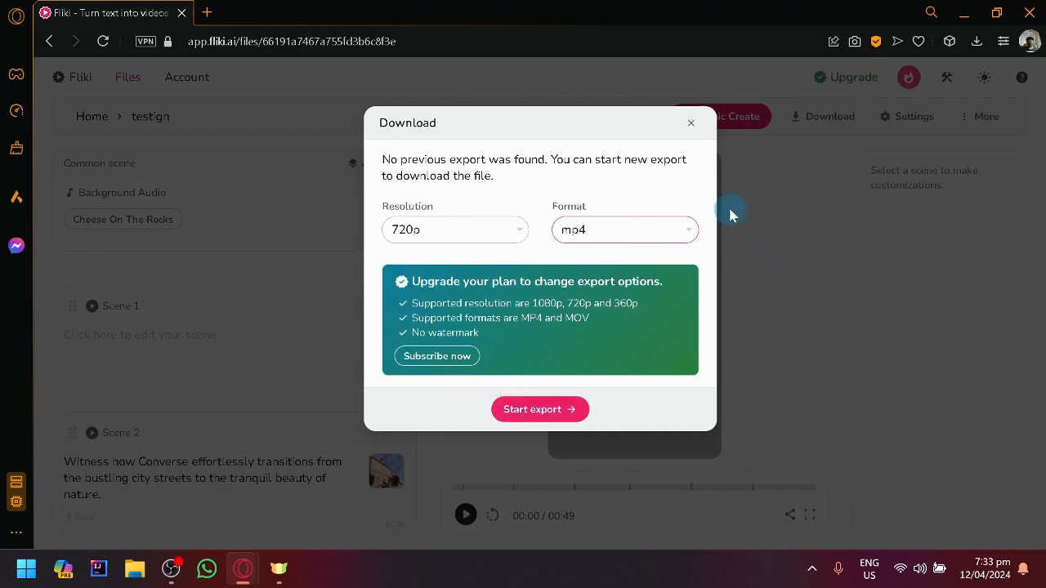
left_click(692, 123)
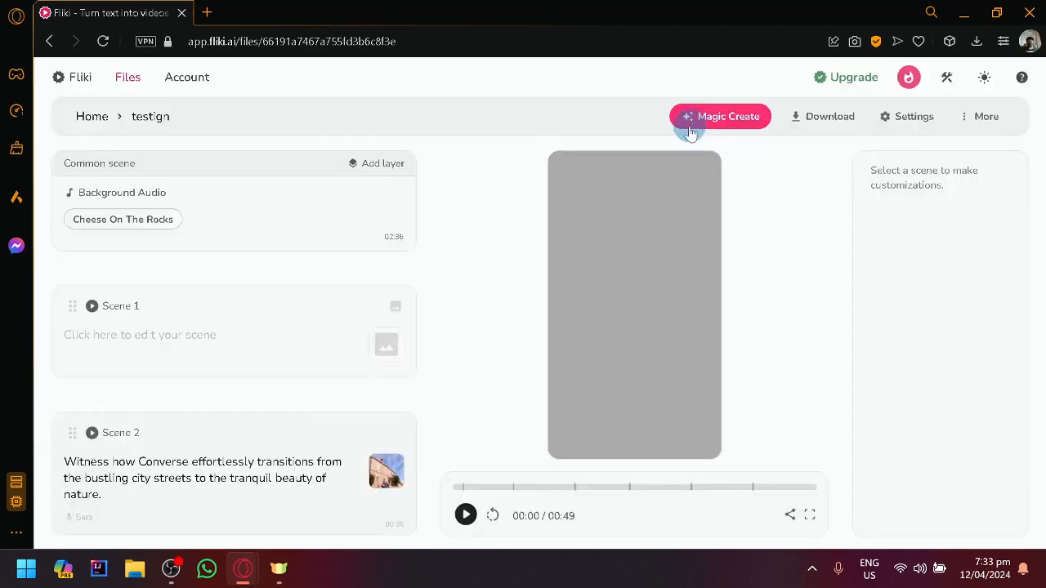
left_click(80, 79)
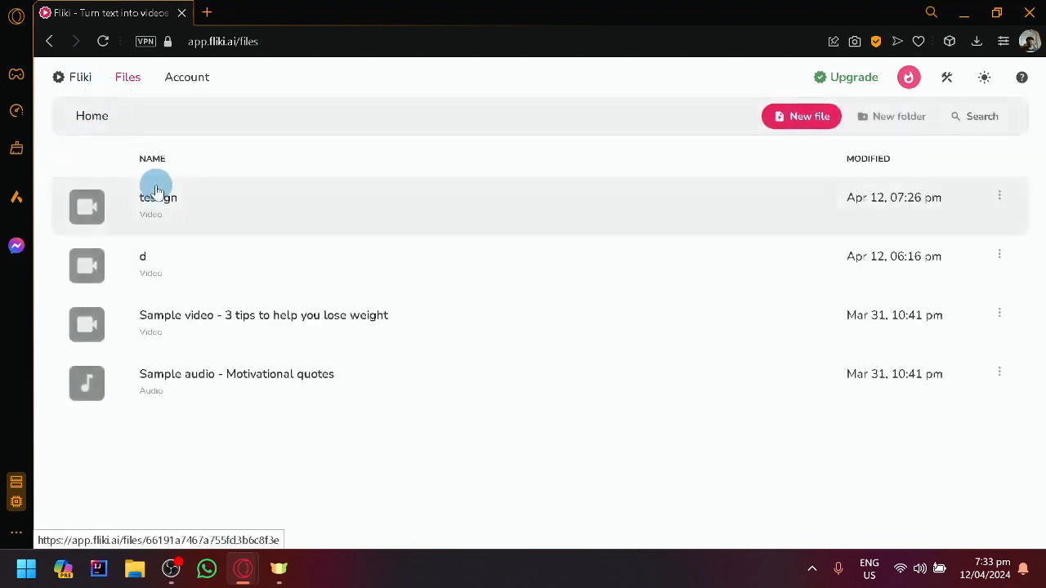